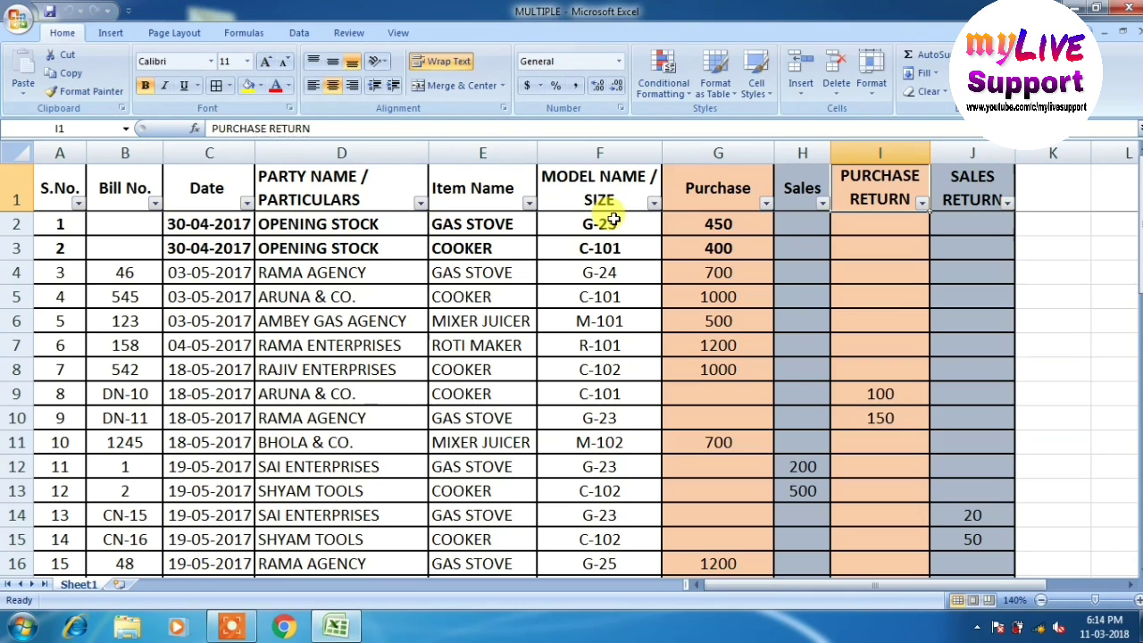
Step: Review the stock sheet's headings for model name/size, Purchase, Sales, Purchase Return and Sales Return
click(615, 208)
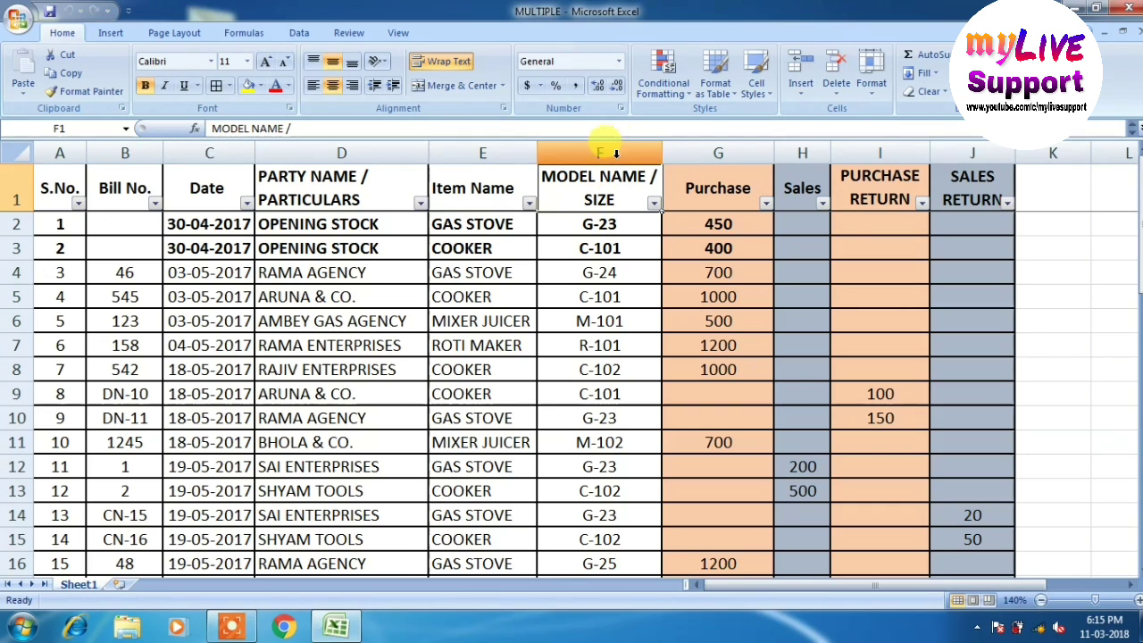
click(719, 191)
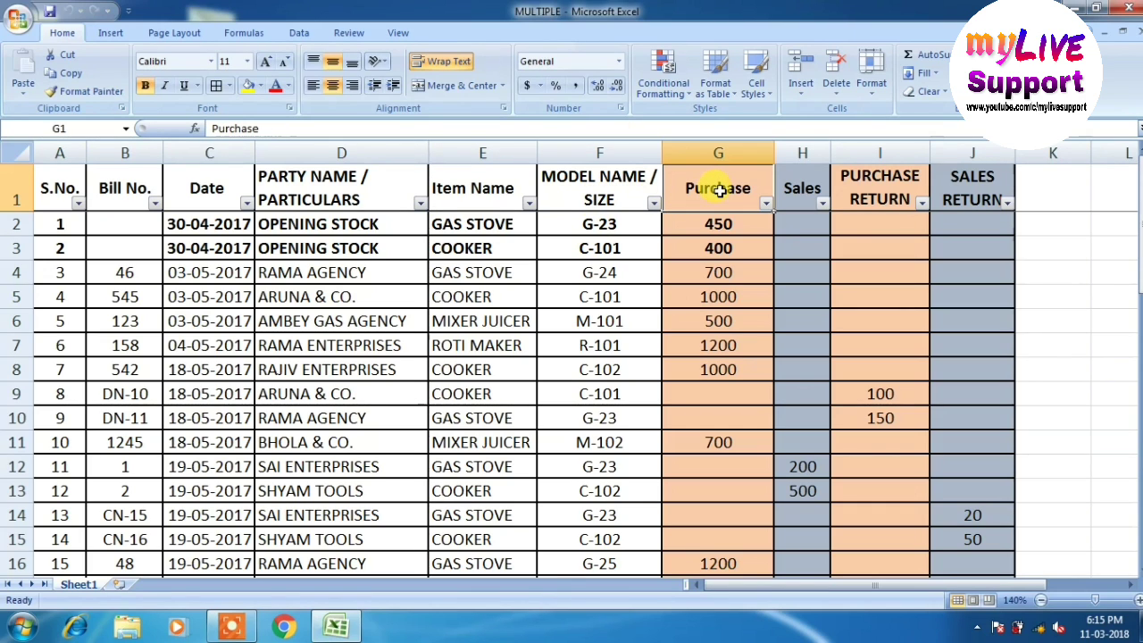
click(794, 200)
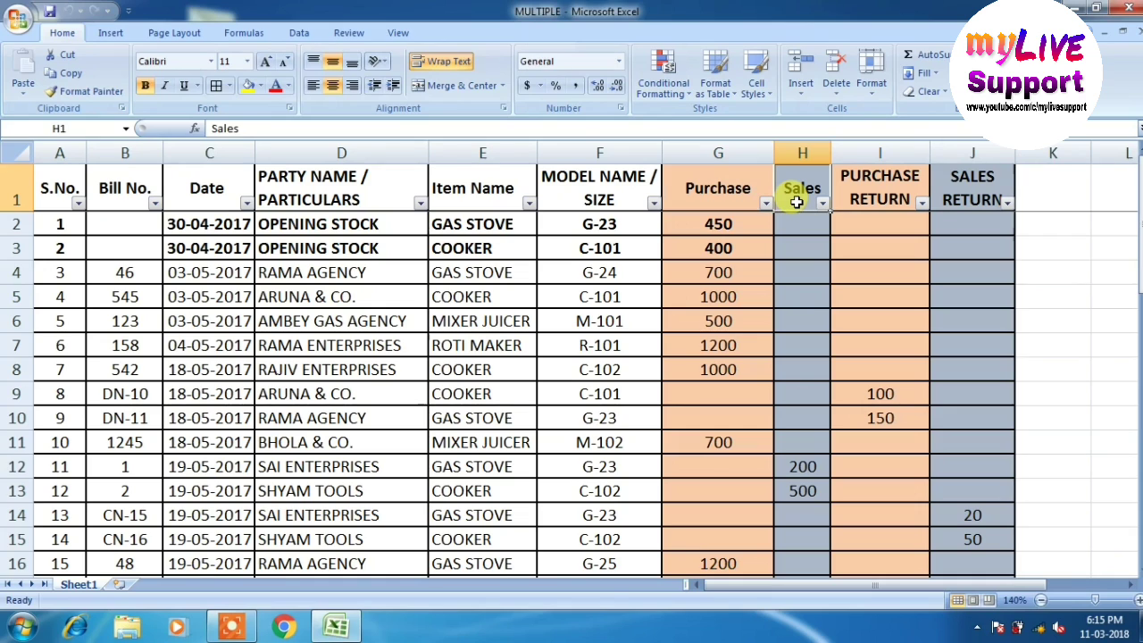
click(889, 201)
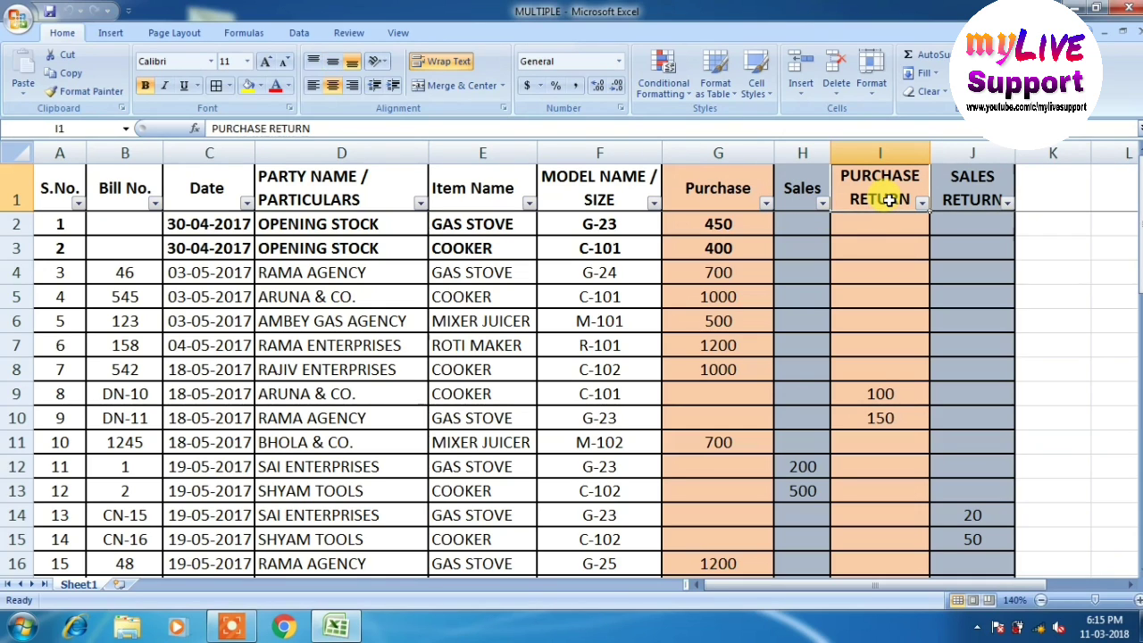
click(964, 156)
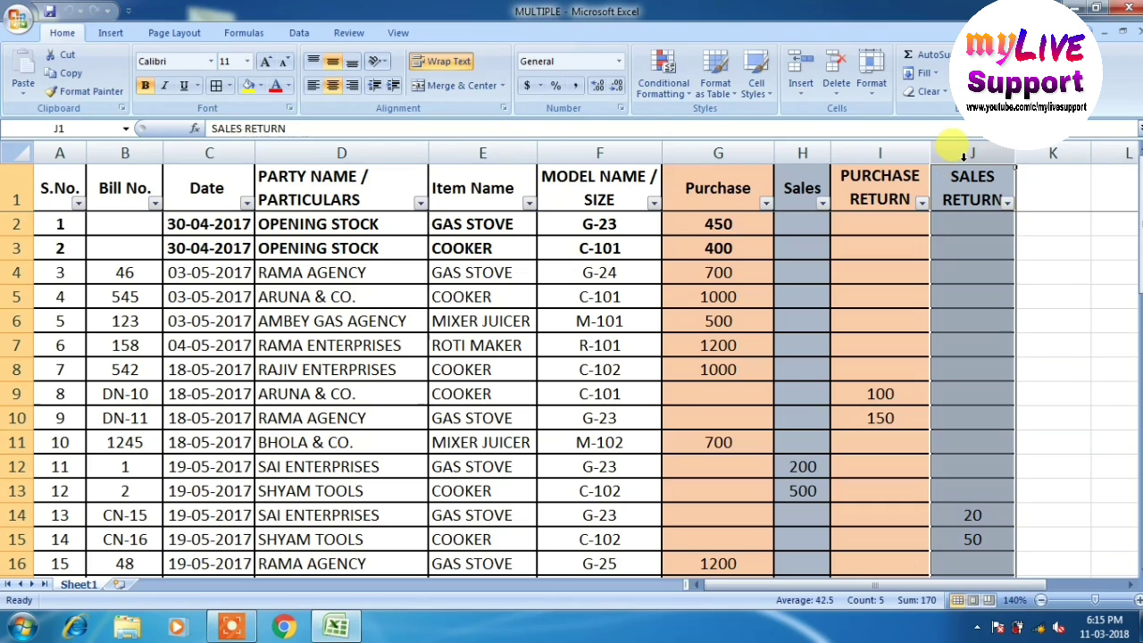
click(885, 248)
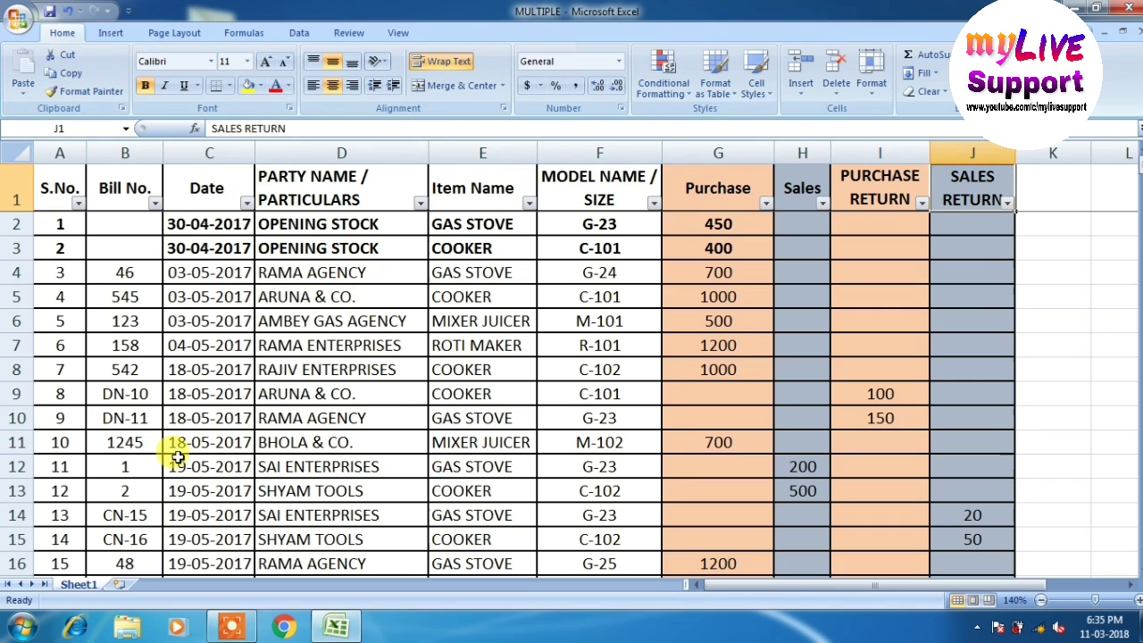
Step: Select the stock data range A1:J300, from the header row down through row 300
key(shift+Left)
key(shift+Left)
key(shift+Left)
key(shift+Left)
key(shift+Left)
key(shift+Left)
key(shift+Left)
key(shift+Left)
key(shift+Left)
key(shift+Down)
key(shift+Down)
key(shift+Down)
key(shift+Down)
key(shift+Down)
key(shift+Down)
key(shift+Down)
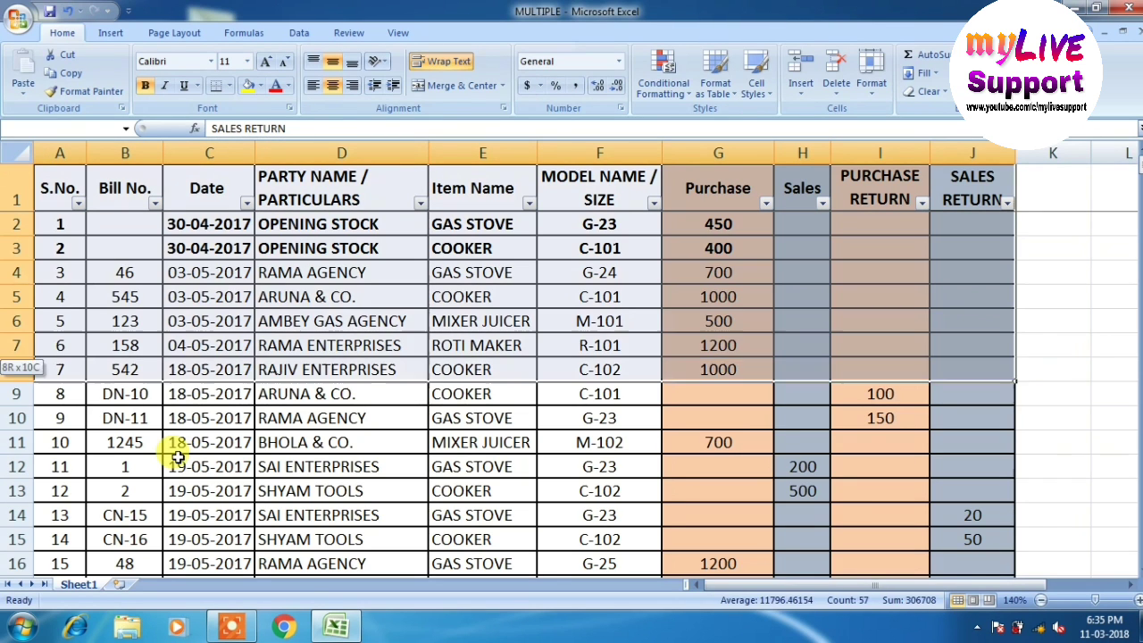
key(shift+Down)
key(shift+Down)
key(shift+Down)
key(shift+Down)
key(shift+Down)
key(shift+Down)
key(shift+Down)
key(shift+Down)
key(shift+Down)
key(shift+Down)
key(shift+Down)
key(shift+Down)
key(shift+Down)
key(shift+Down)
key(shift+Down)
key(shift+Down)
key(shift+Down)
key(shift+Down)
key(shift+Down)
key(shift+Down)
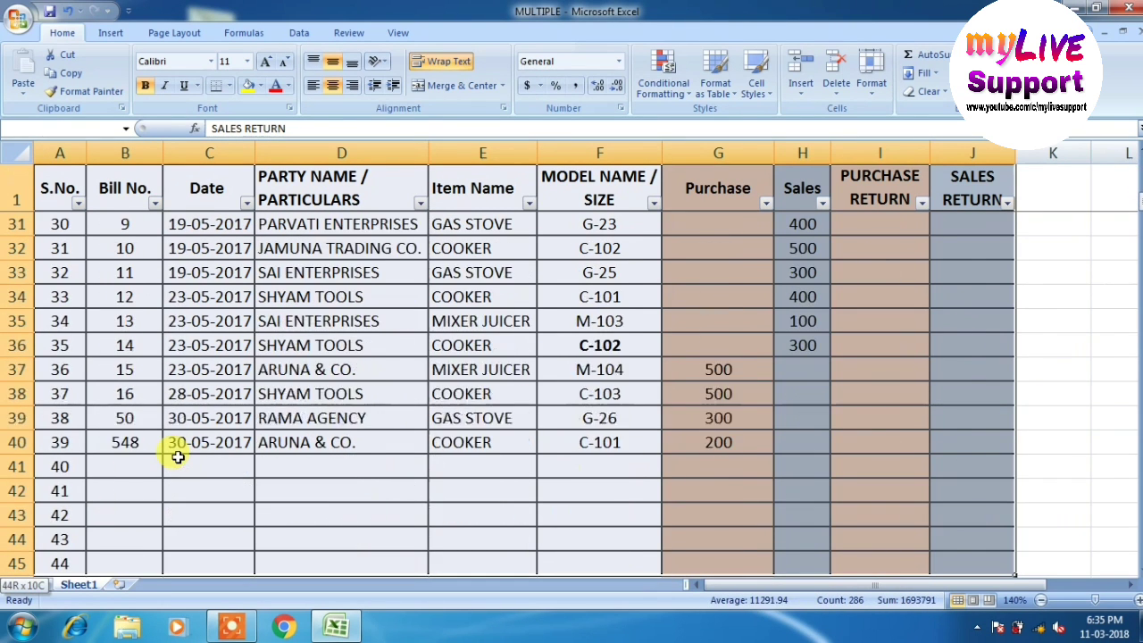
key(shift+Down)
key(shift+Down)
key(shift+Down)
key(shift+Down)
key(shift+Down)
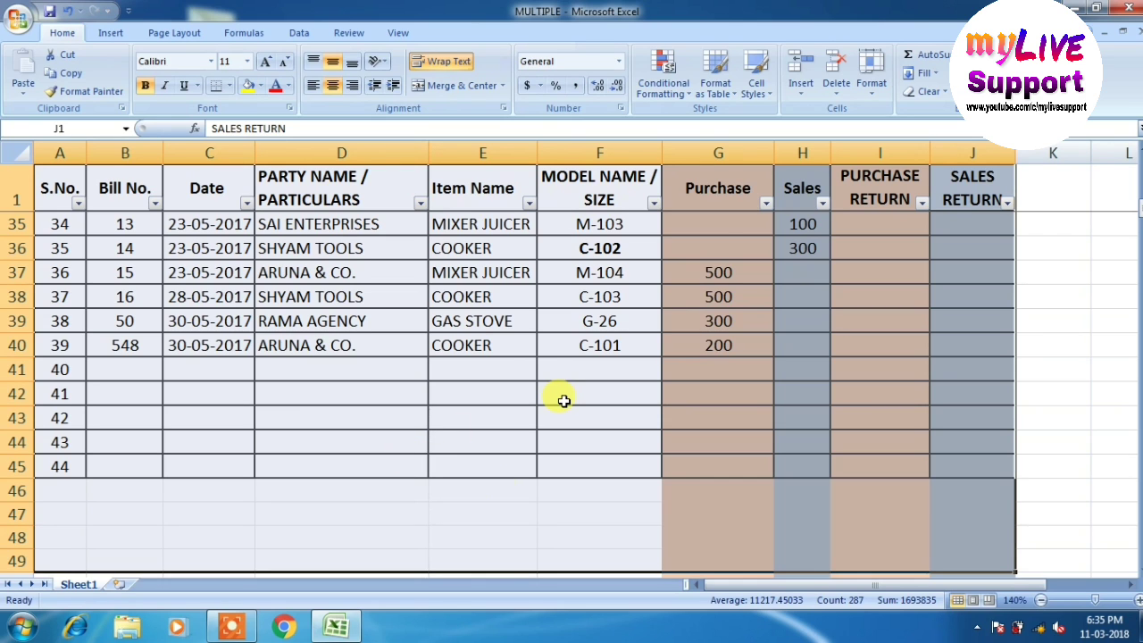
scroll(564, 401, down, 15)
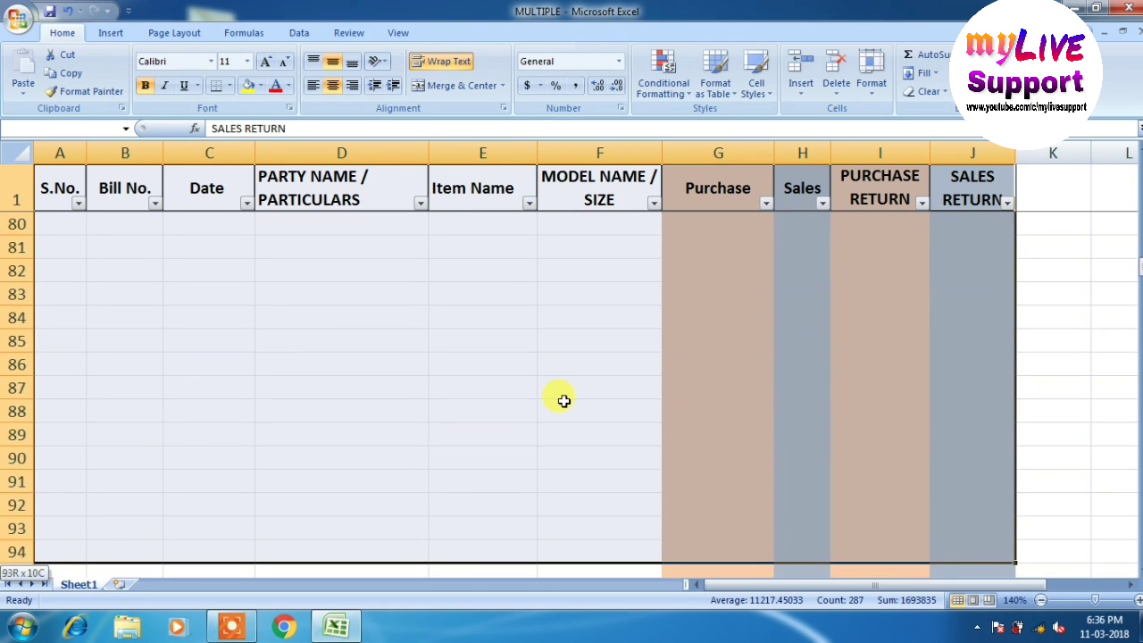
scroll(564, 401, down, 13)
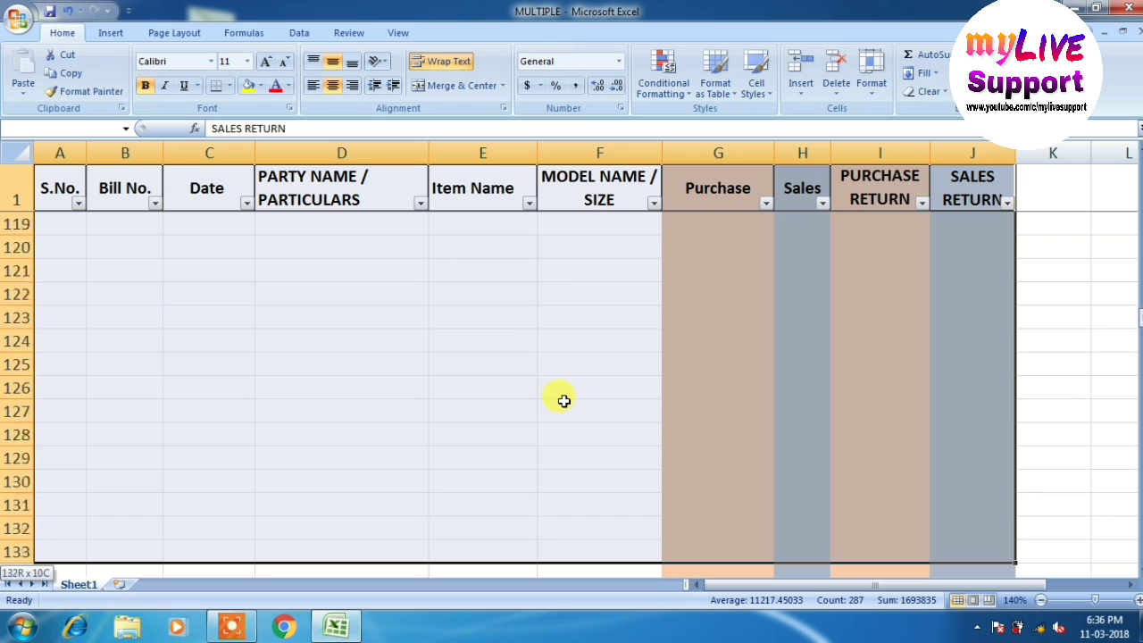
scroll(564, 401, down, 19)
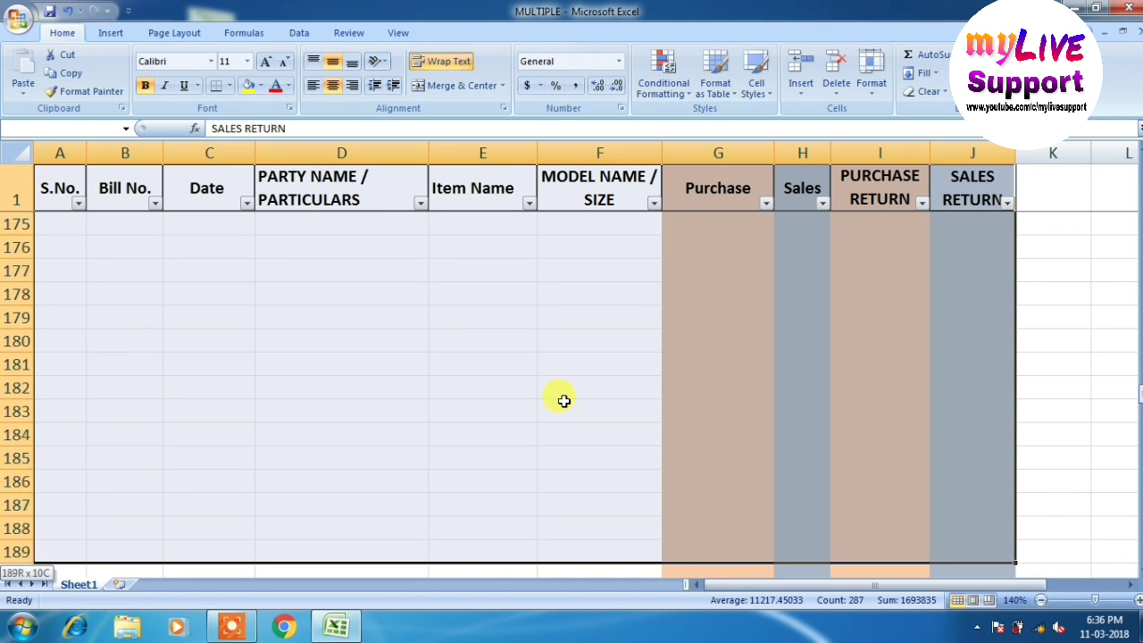
scroll(564, 401, down, 6)
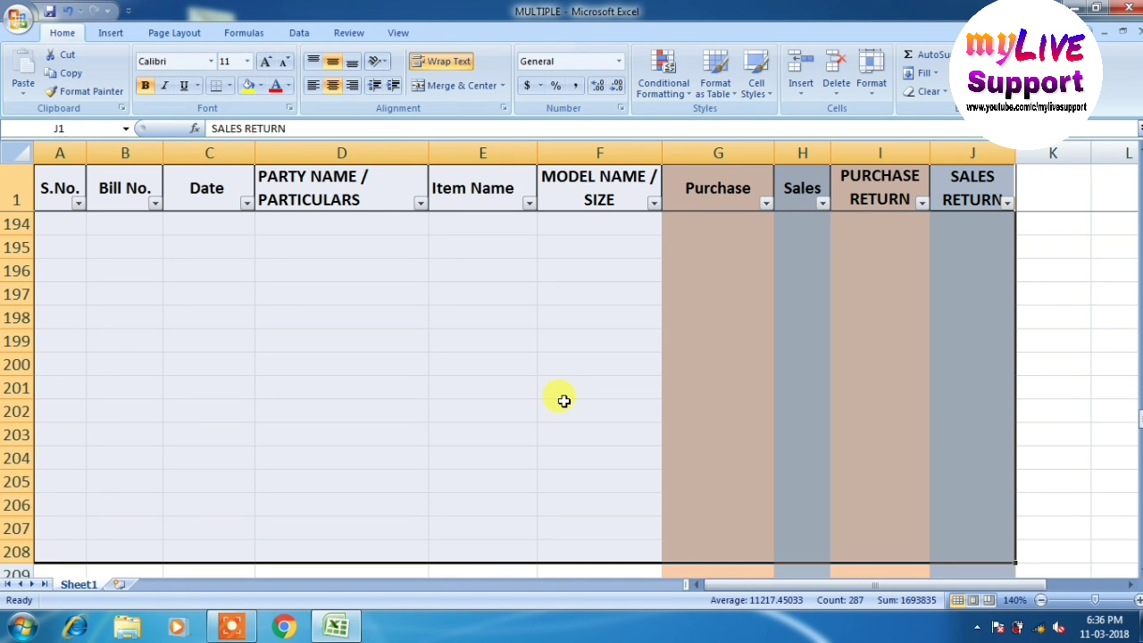
scroll(563, 401, down, 14)
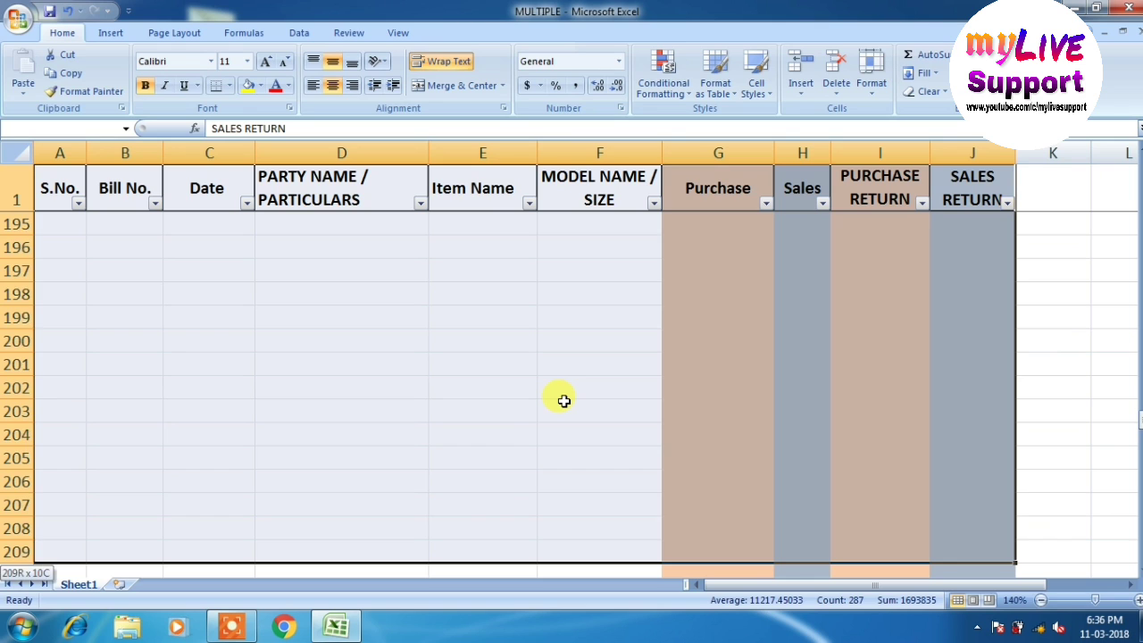
key(shift+Down)
key(shift+Down)
key(shift+Down)
key(shift+Down)
key(shift+Down)
key(shift+Down)
key(shift+Down)
key(shift+Down)
key(shift+Down)
key(shift+Down)
key(shift+Down)
key(shift+Down)
key(shift+Down)
key(shift+Down)
key(shift+Down)
key(shift+Down)
key(shift+Down)
key(shift+Down)
key(shift+Down)
key(shift+Down)
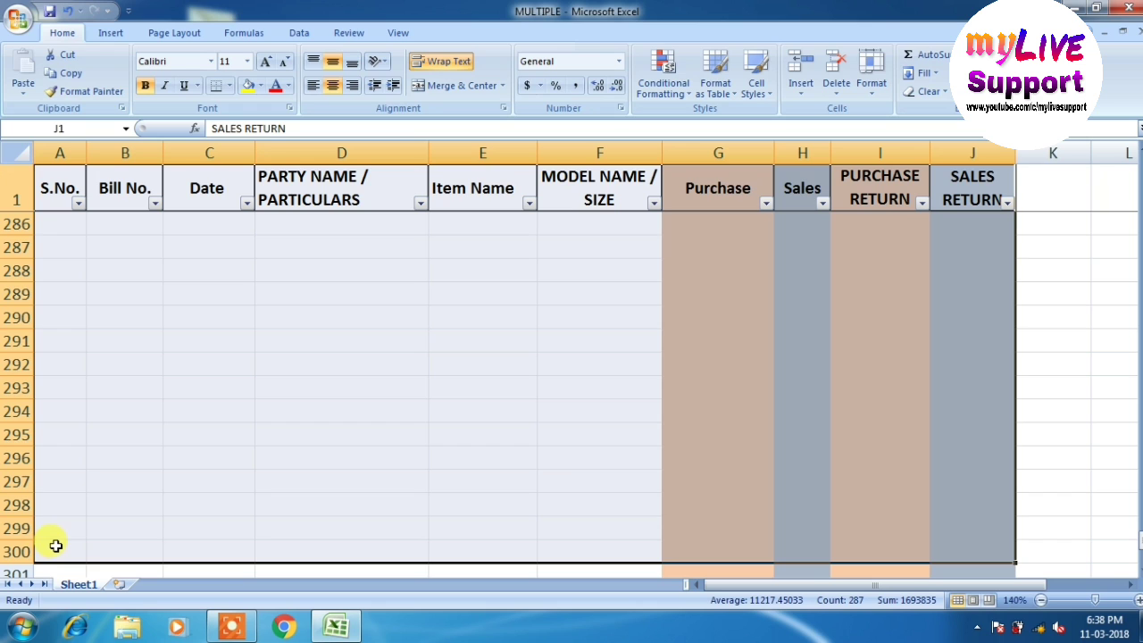
Step: Create a PivotTable from the range Sheet1!$A$1:$J$300 on a new worksheet
click(111, 33)
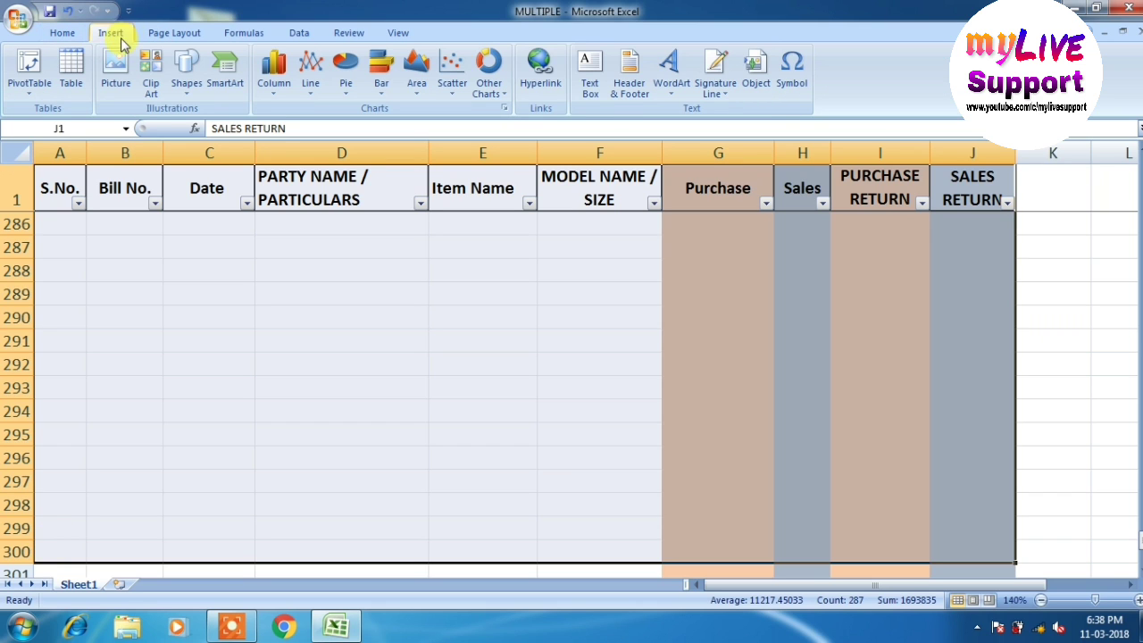
click(41, 101)
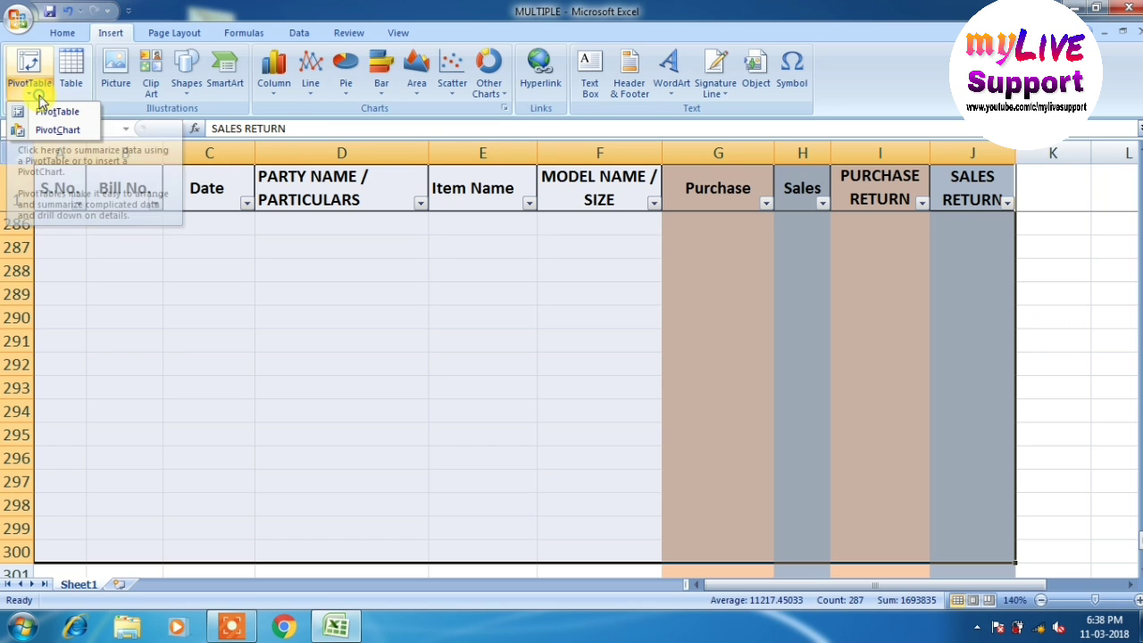
click(88, 115)
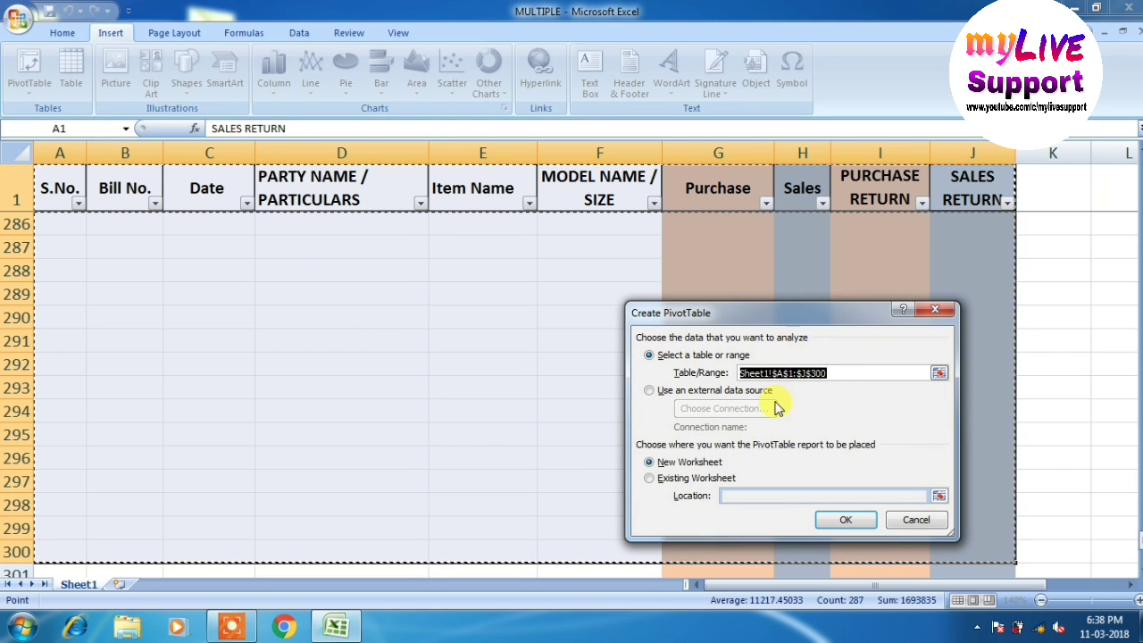
click(839, 522)
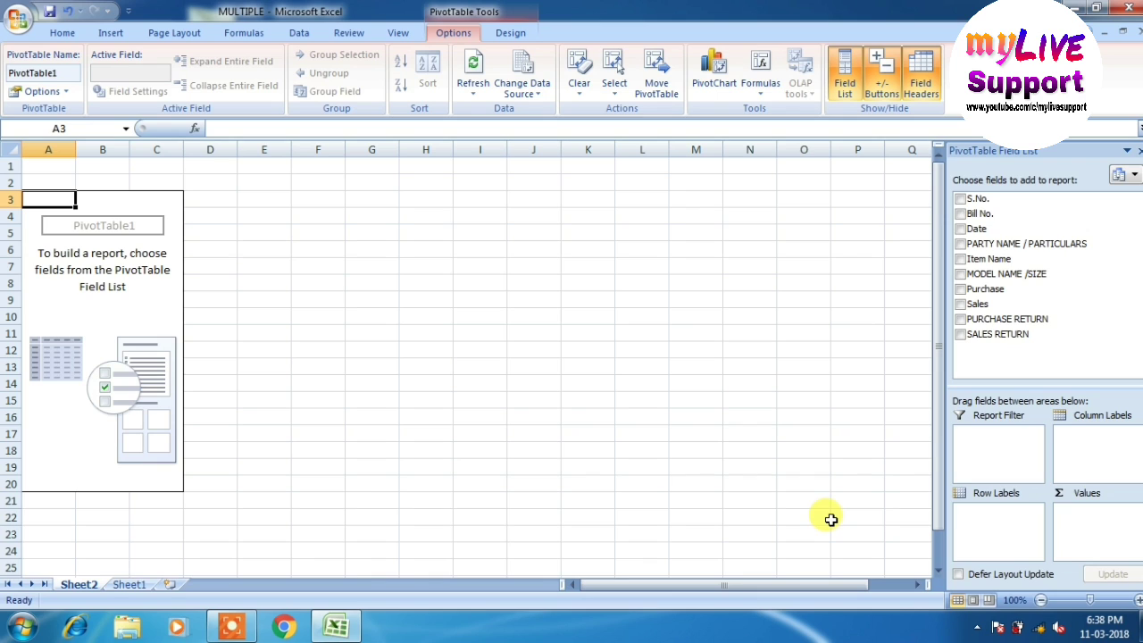
Step: Add the Item Name, MODEL NAME /SIZE, Purchase, Sales, PURCHASE RETURN and SALES RETURN fields to the PivotTable
click(960, 260)
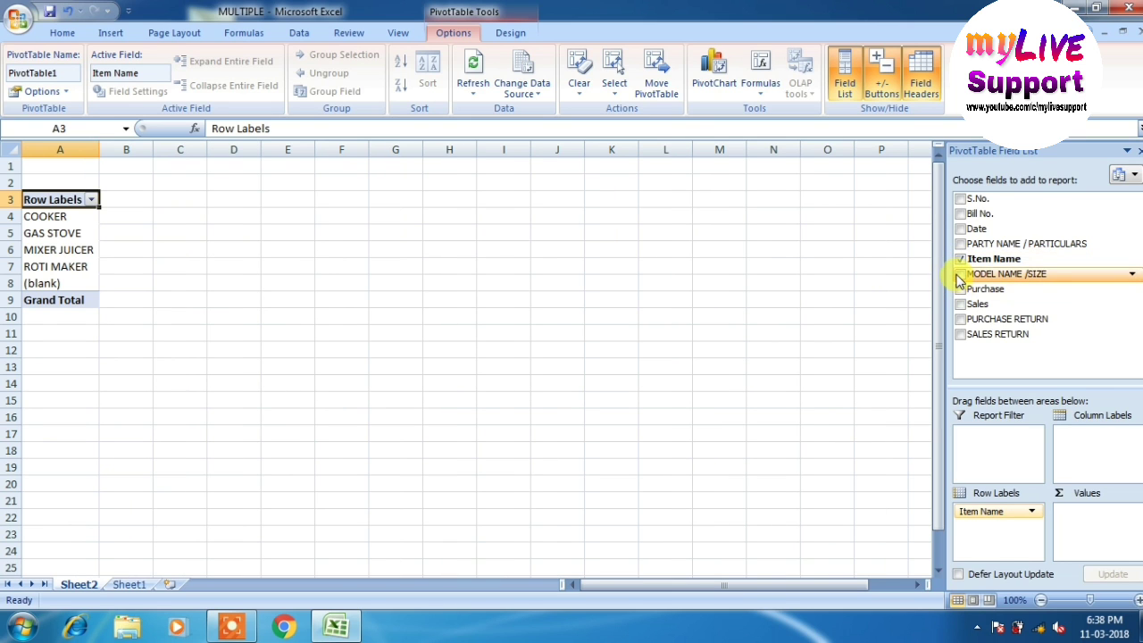
click(959, 275)
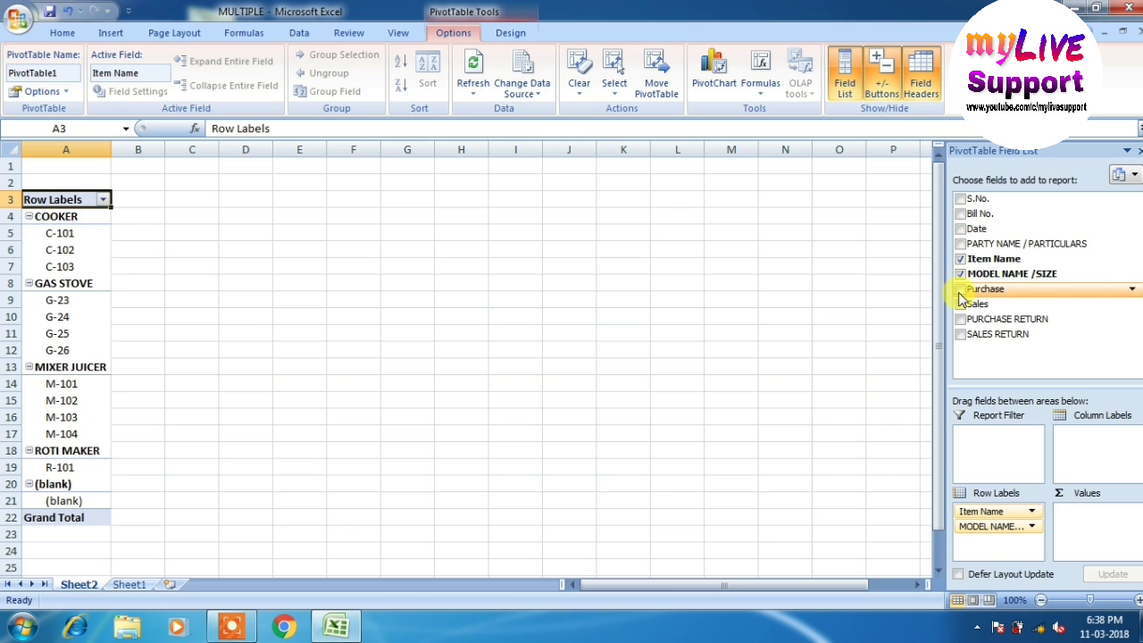
click(960, 290)
click(960, 305)
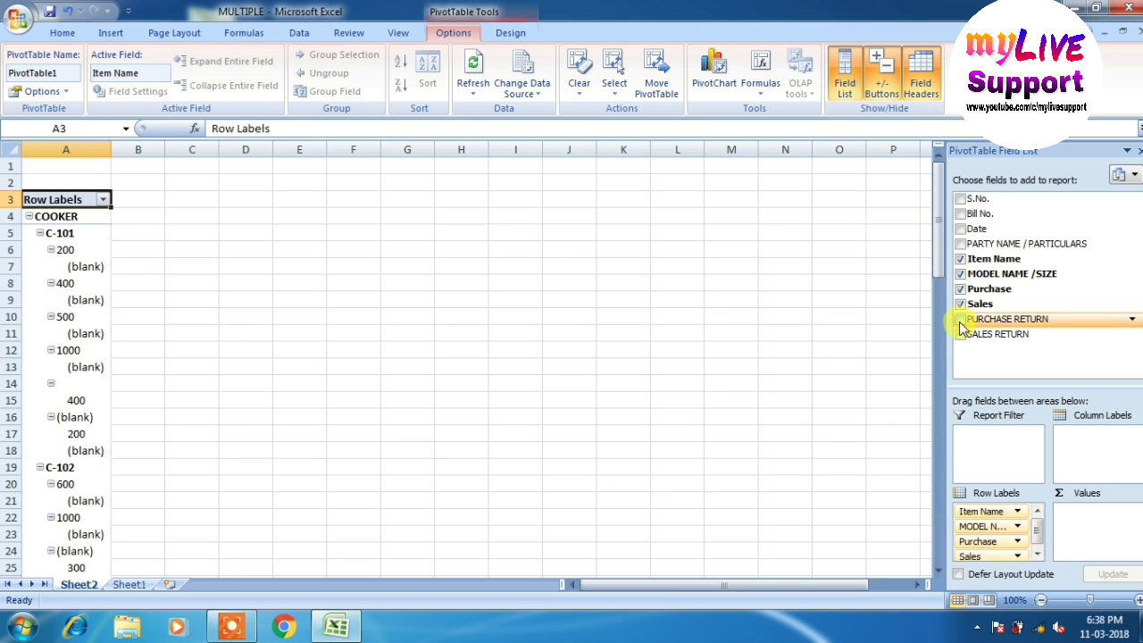
click(959, 319)
click(960, 335)
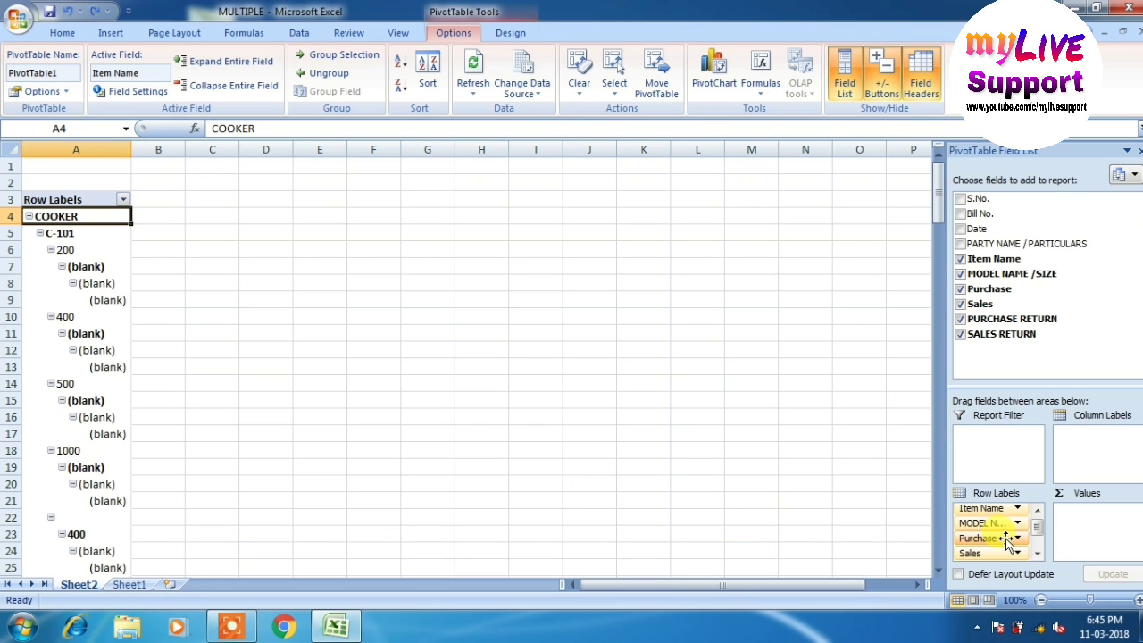
Step: Move the Purchase, Sales, PURCHASE RETURN and SALES RETURN fields from the row labels to the PivotTable's values
drag(1007, 539, 1084, 517)
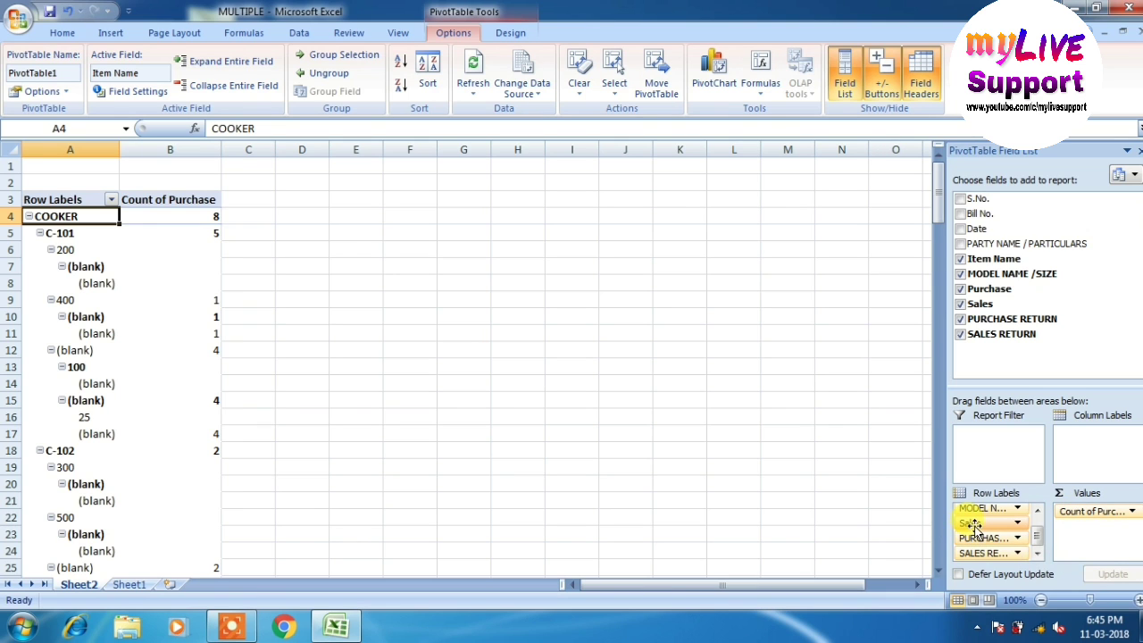
drag(991, 525, 1078, 530)
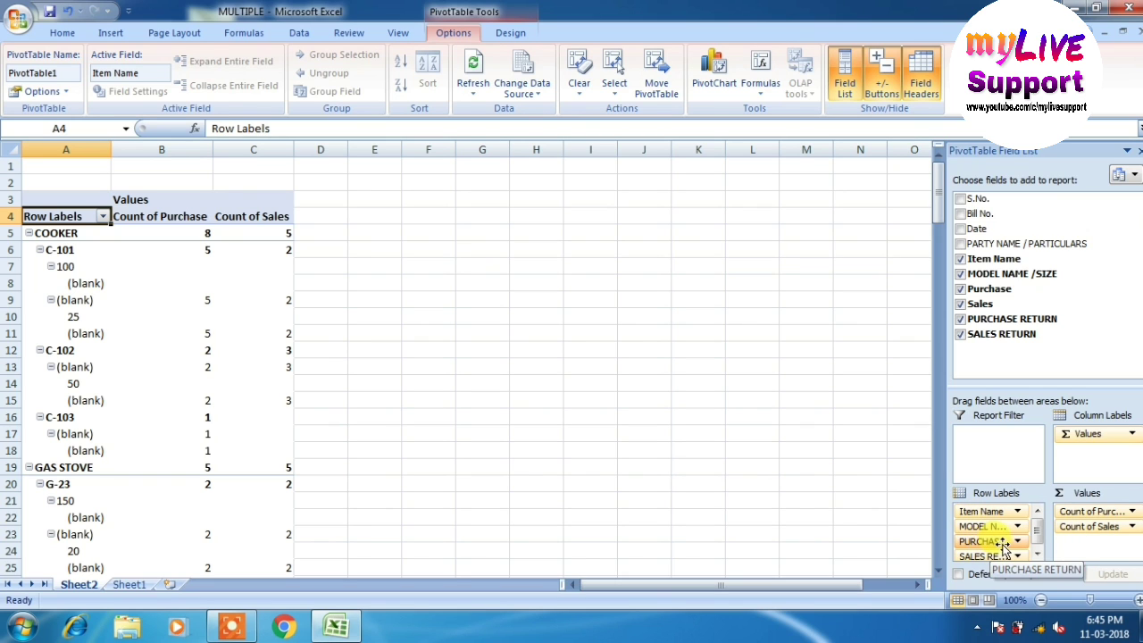
drag(1005, 546, 1081, 548)
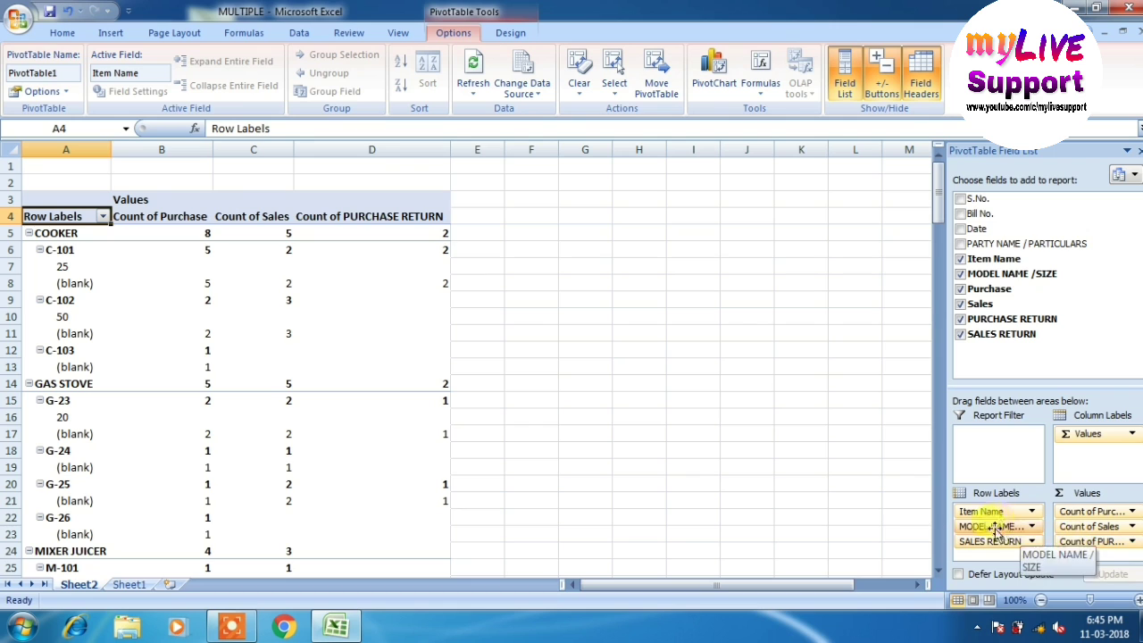
drag(987, 543, 1079, 556)
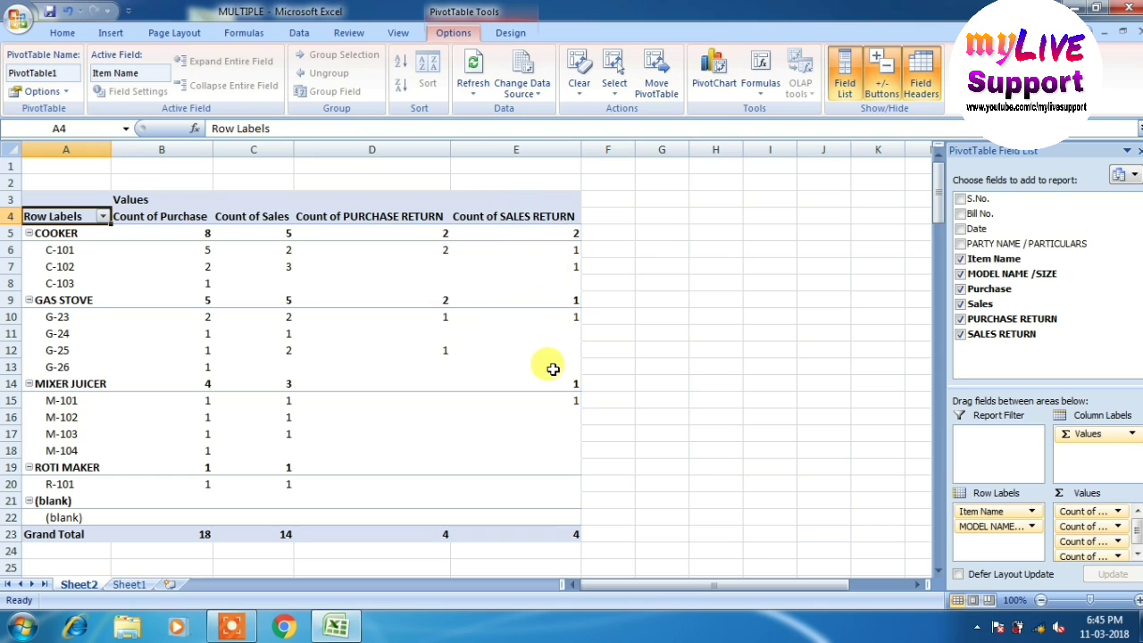
Step: Change the Purchase value field's settings so it is summarized by Sum
mouse_move(552, 369)
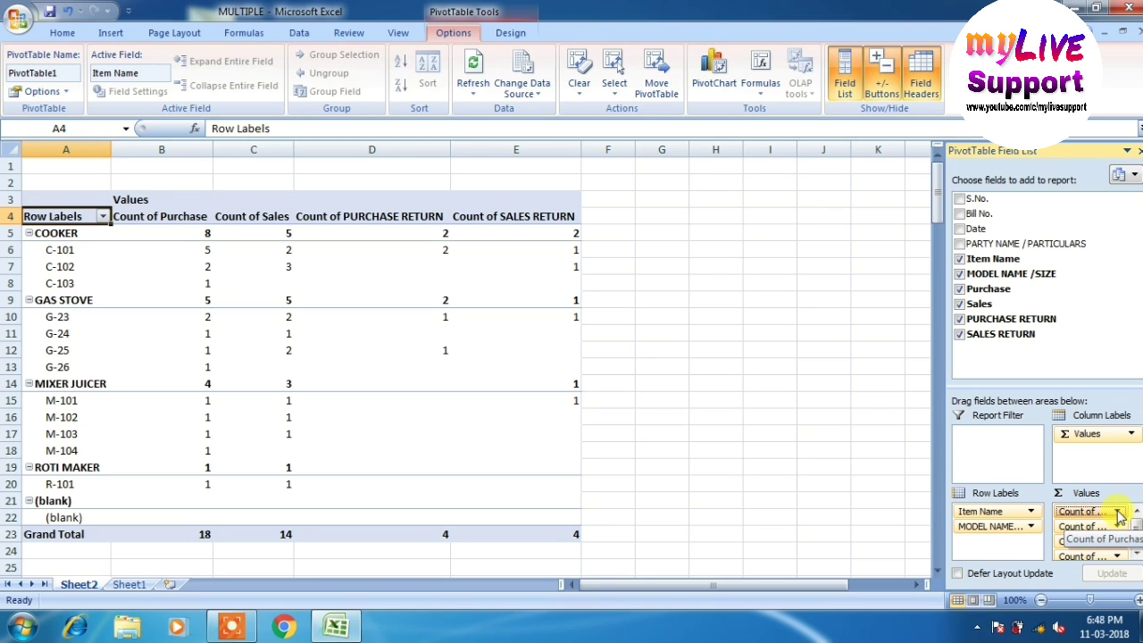
click(1117, 513)
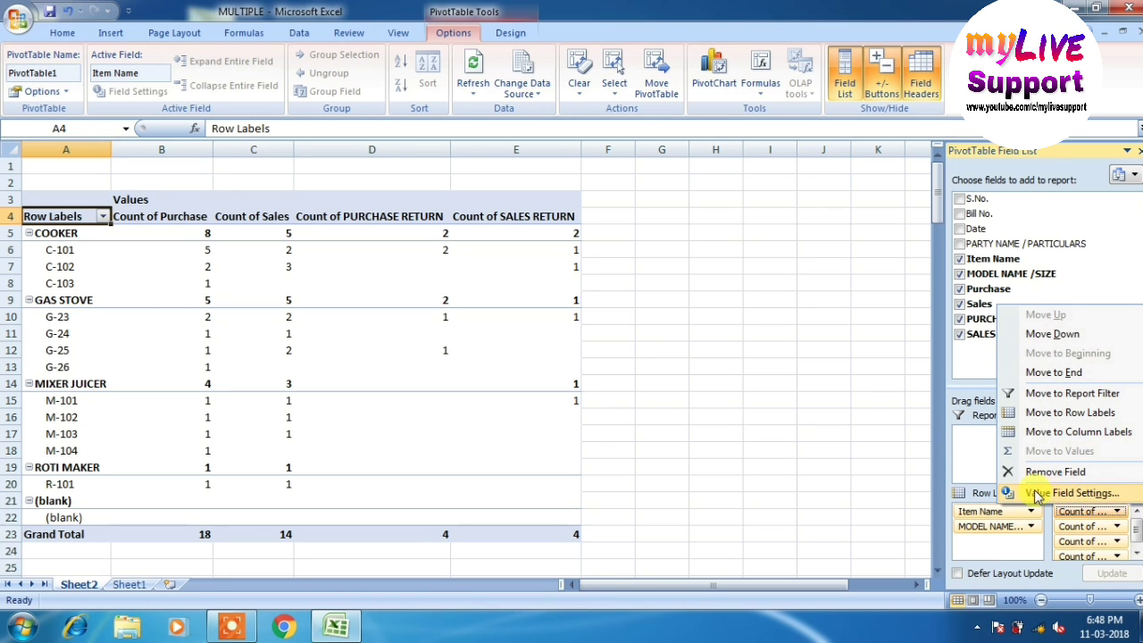
click(1129, 494)
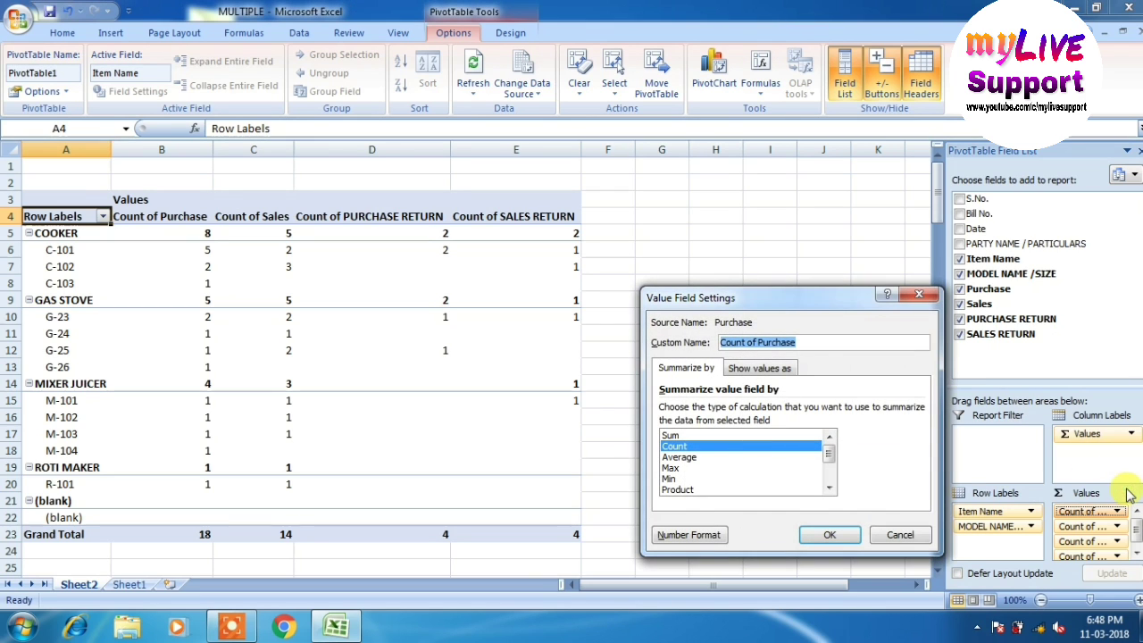
click(685, 435)
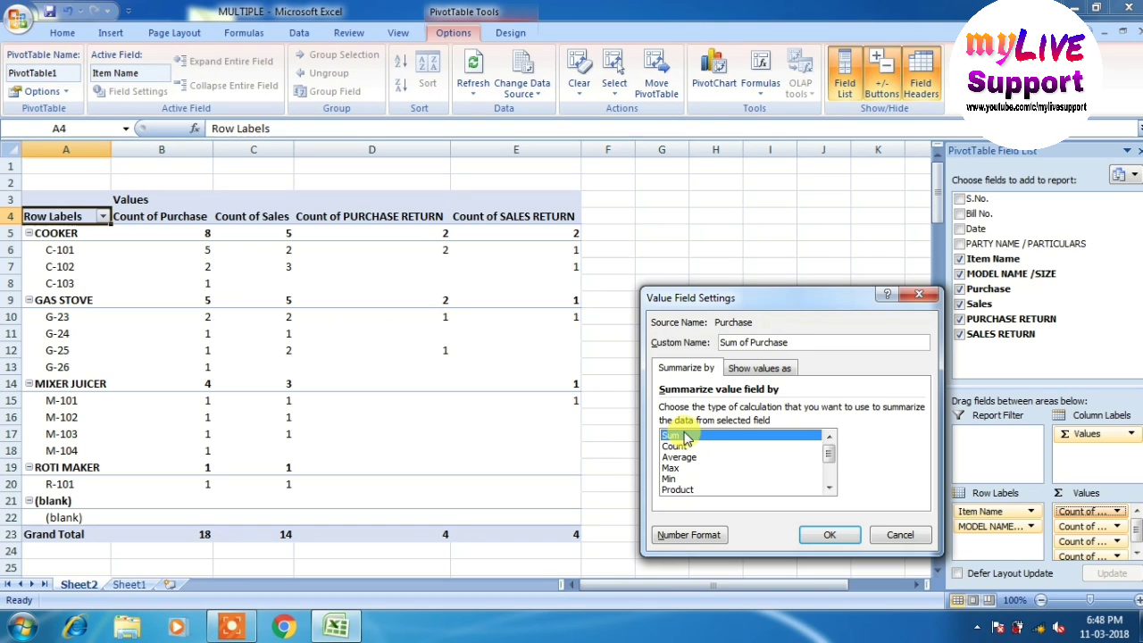
click(823, 536)
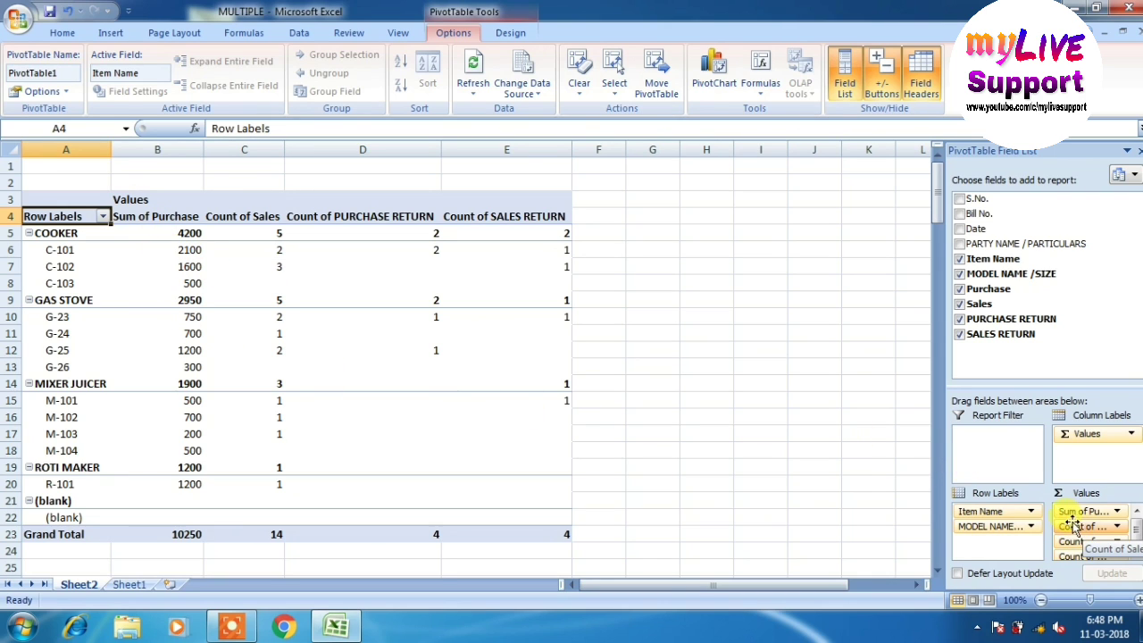
Step: Change the Sales value field's settings so it is summarized by Sum
click(1117, 528)
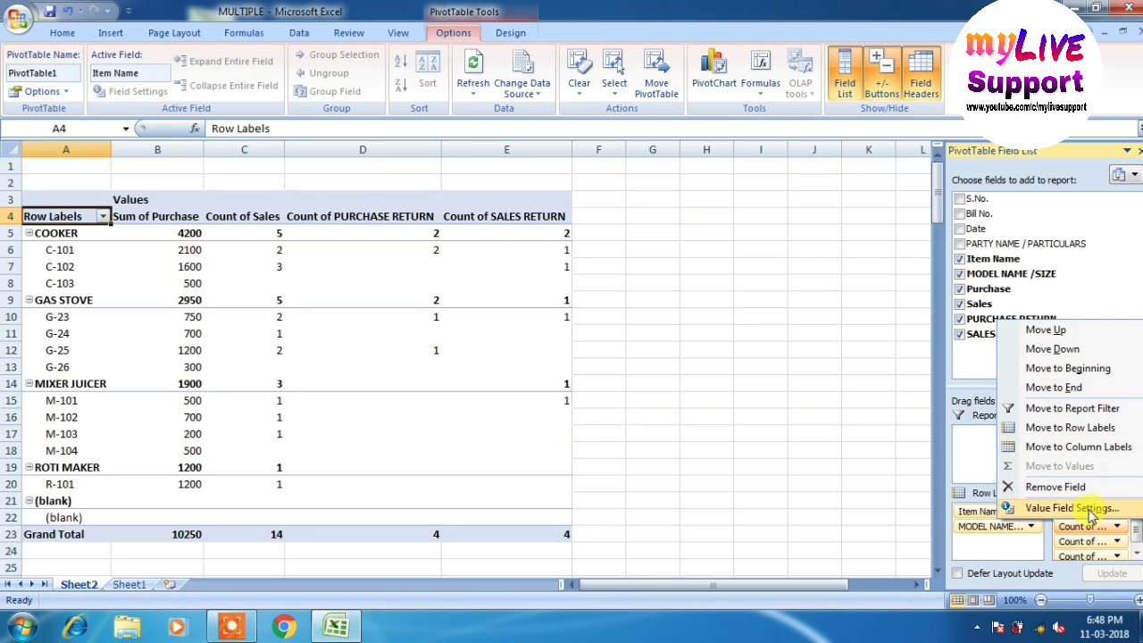
click(1090, 508)
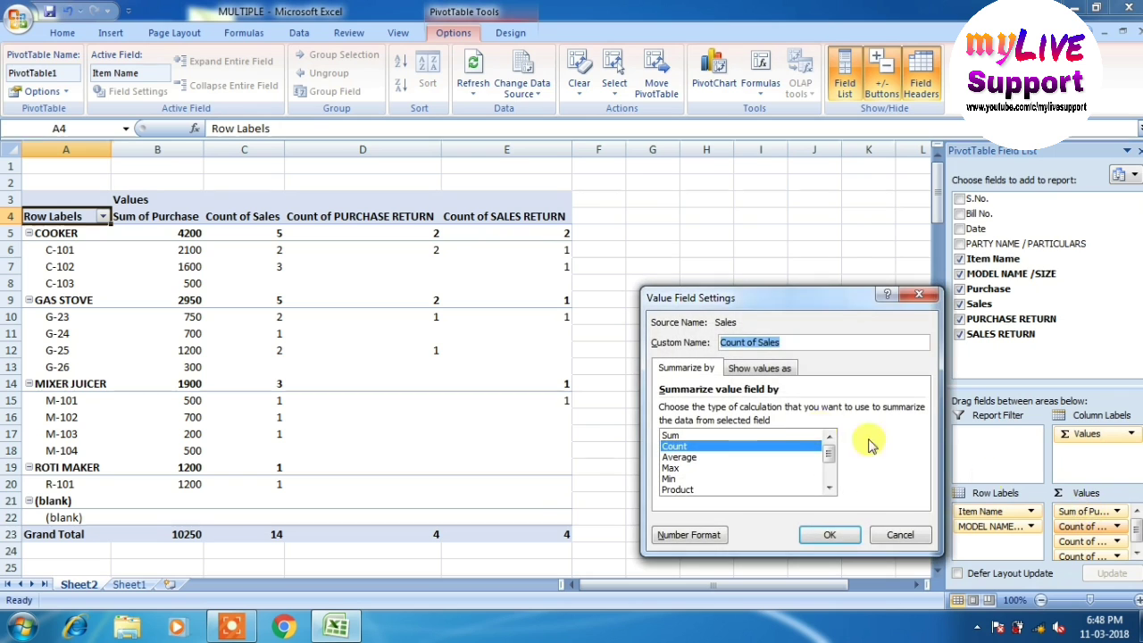
click(779, 435)
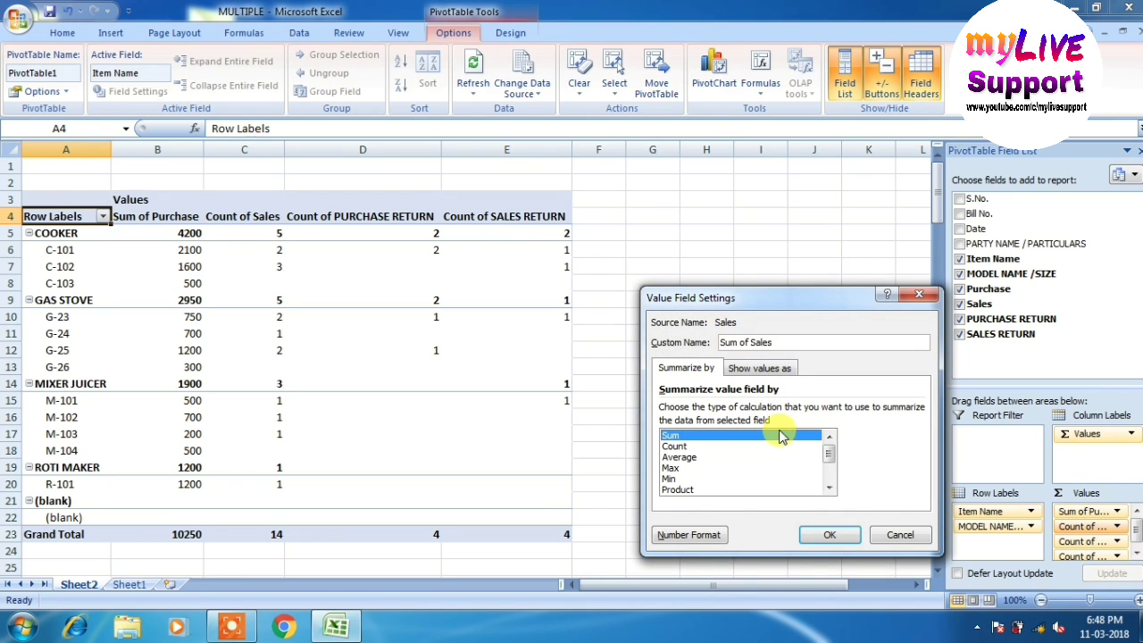
click(827, 533)
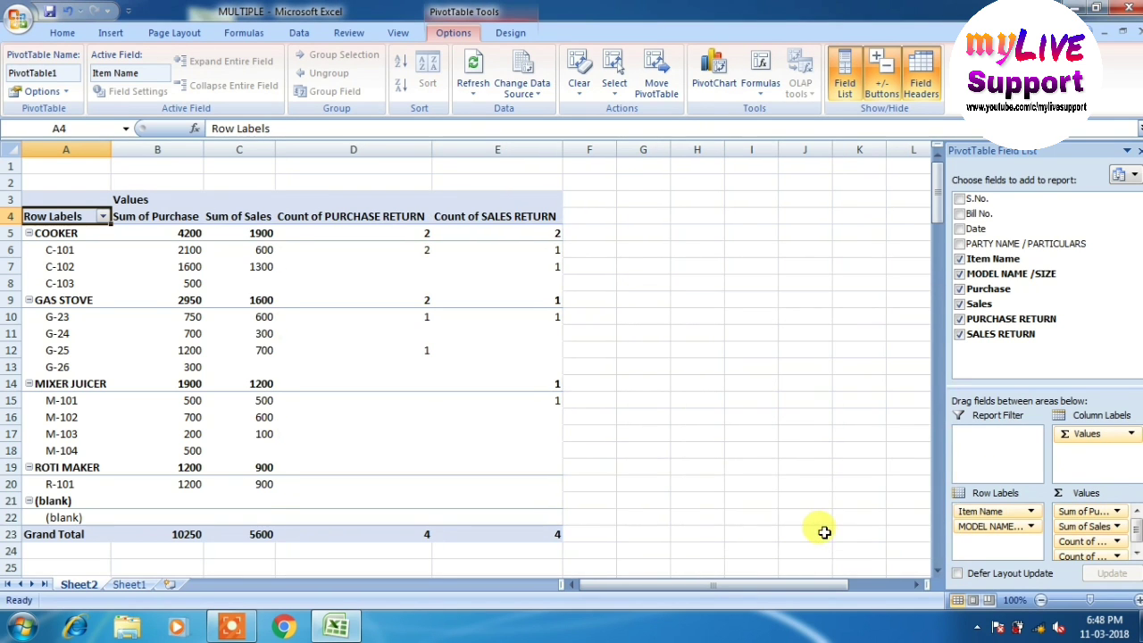
mouse_move(243, 248)
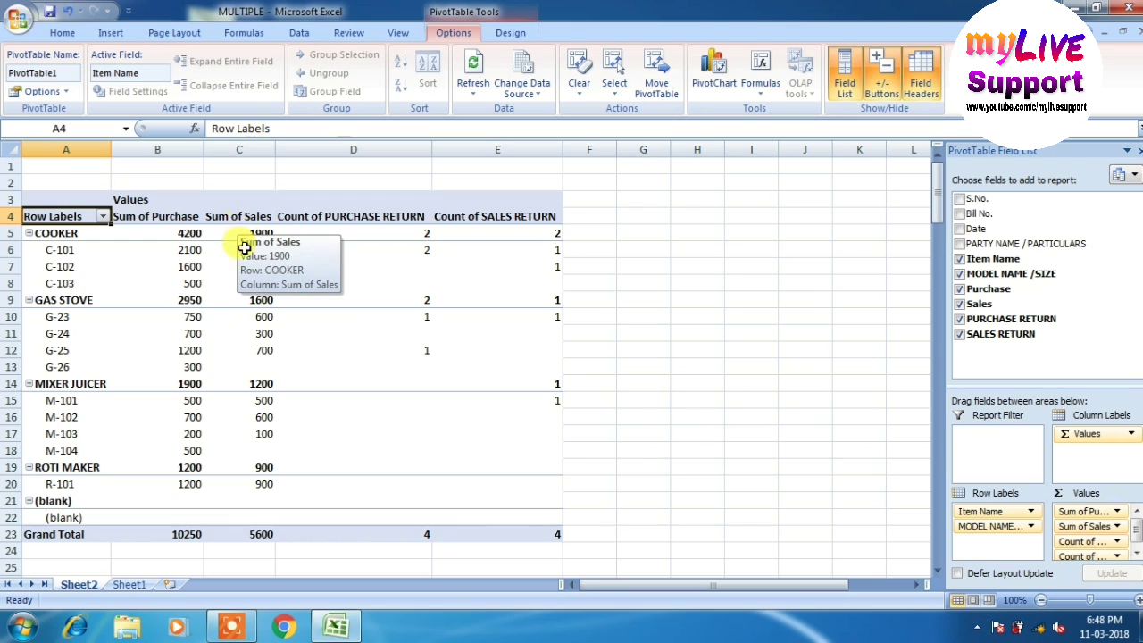
Step: Change the PURCHASE RETURN value field's settings so it is summarized by Sum
click(1116, 542)
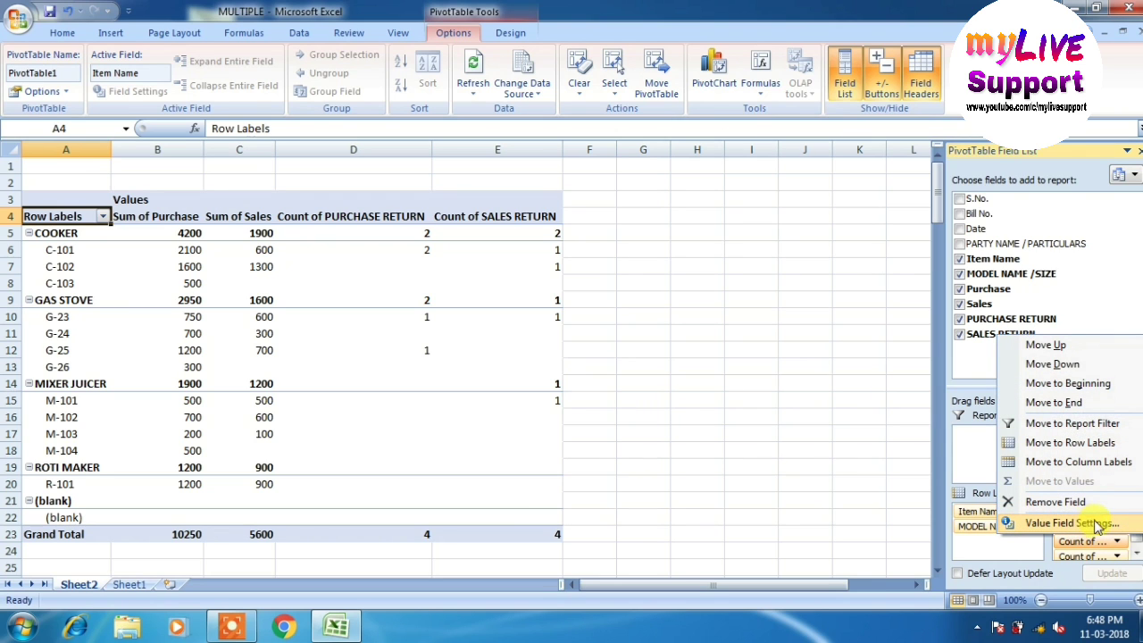
click(1105, 524)
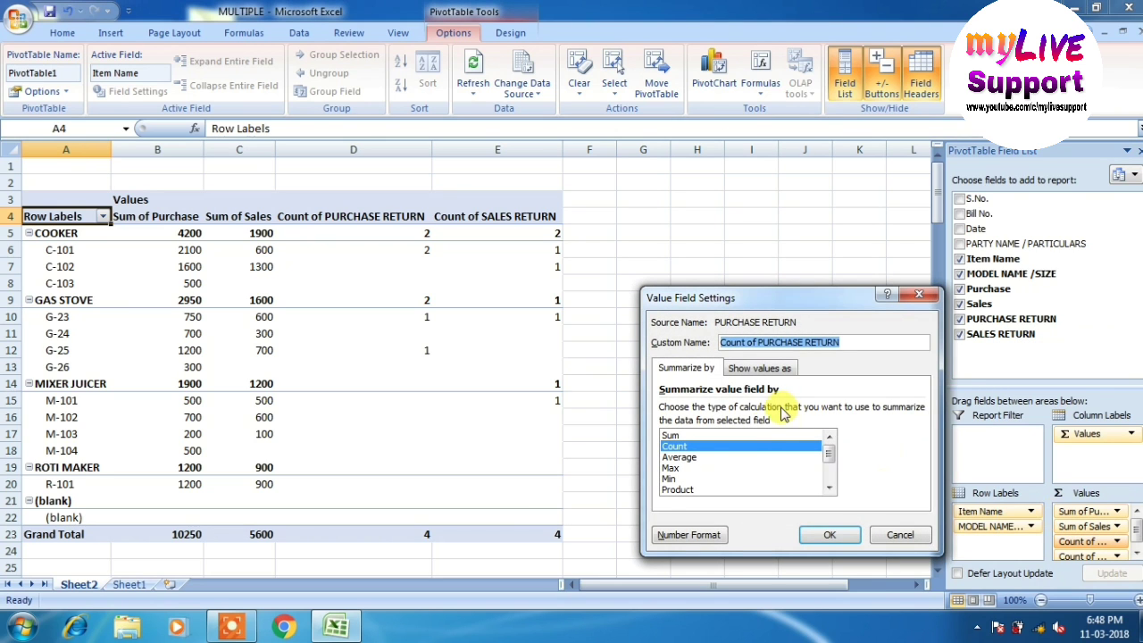
click(734, 435)
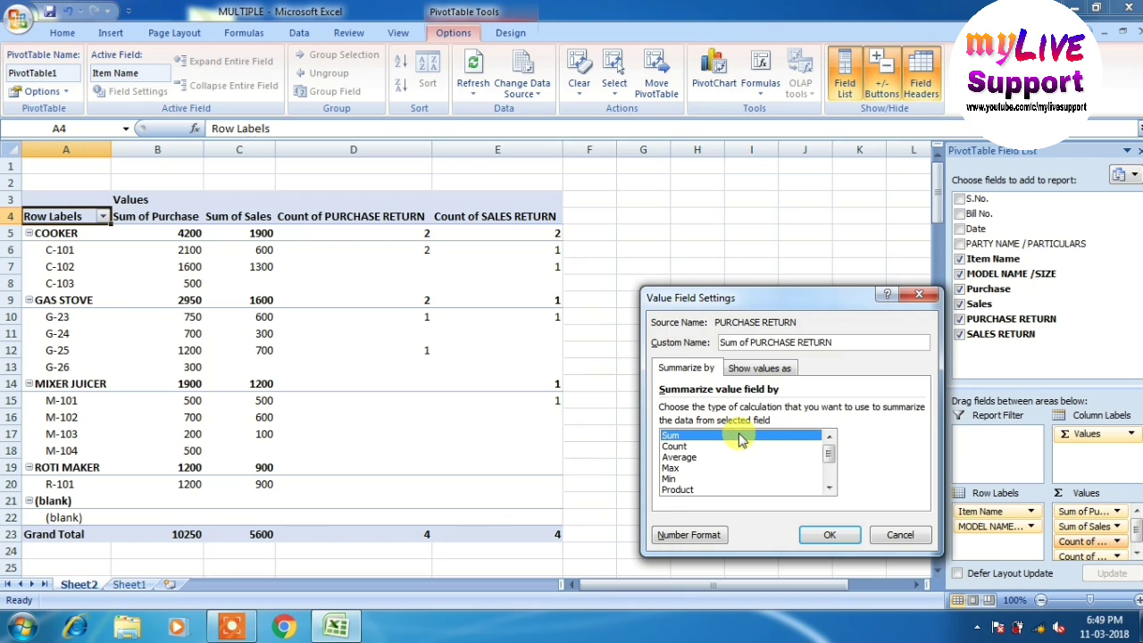
click(825, 538)
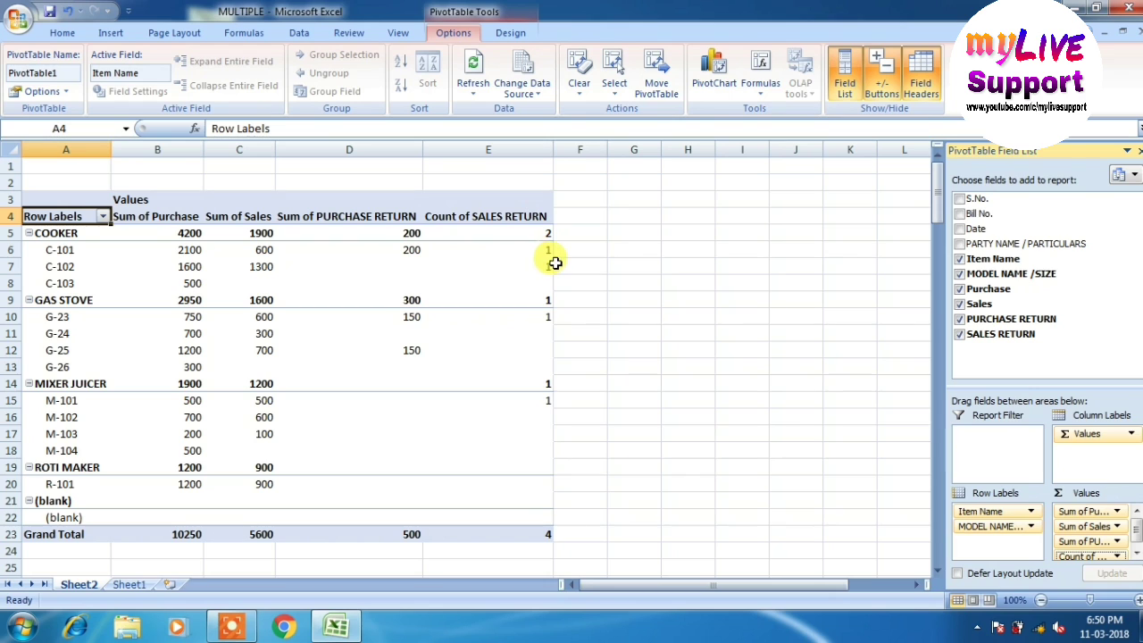
Step: Change the SALES RETURN value field's settings so it is summarized by Sum
click(1117, 555)
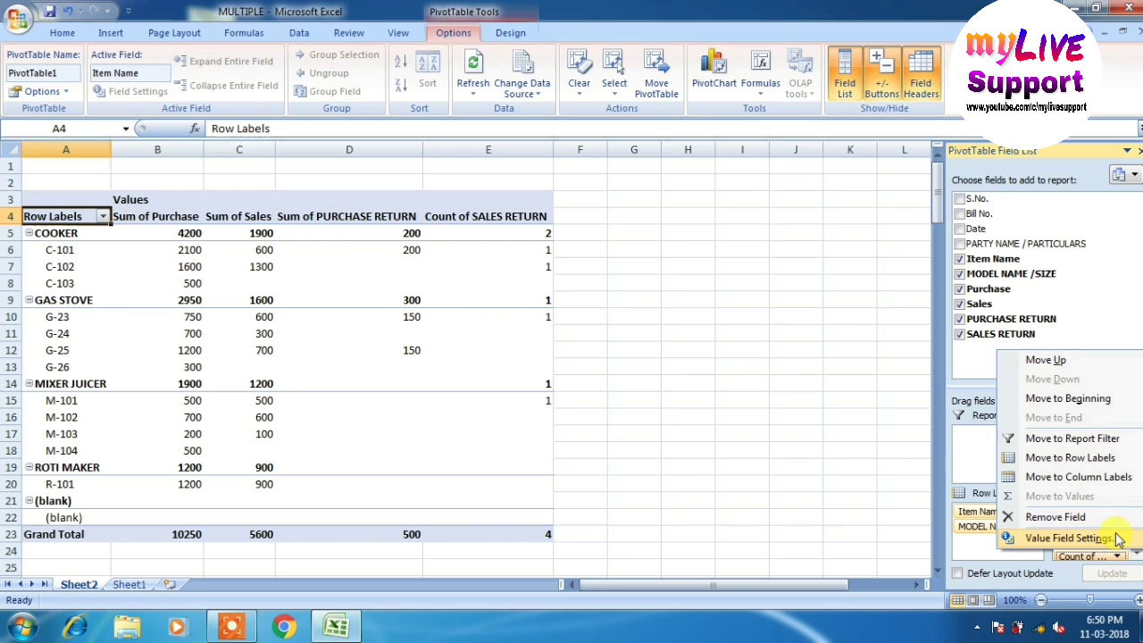
click(1115, 538)
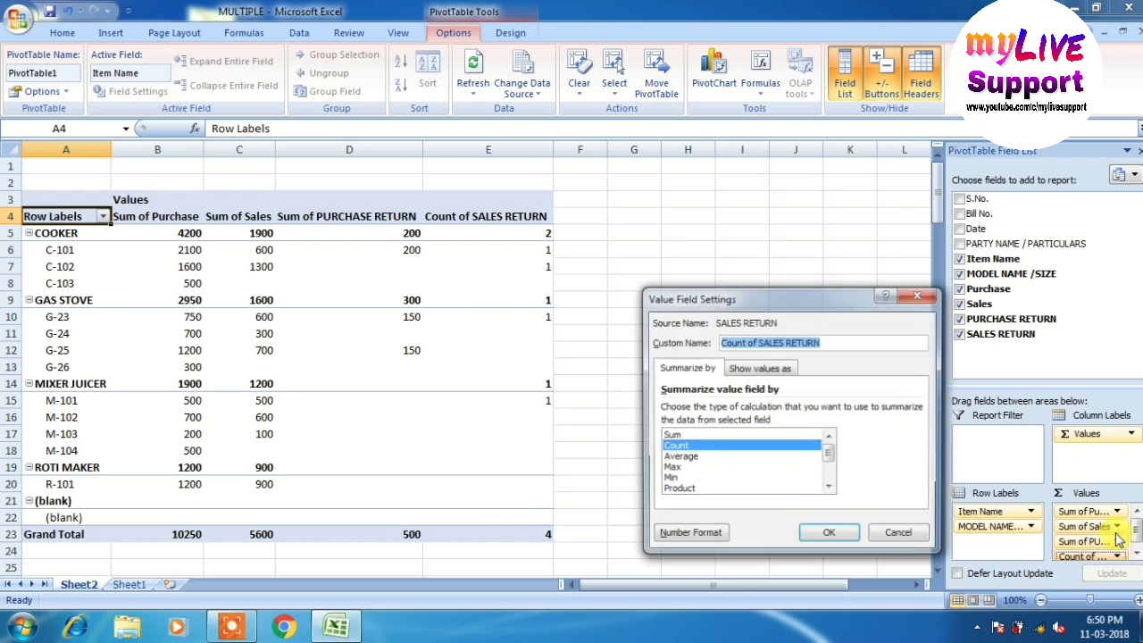
click(693, 436)
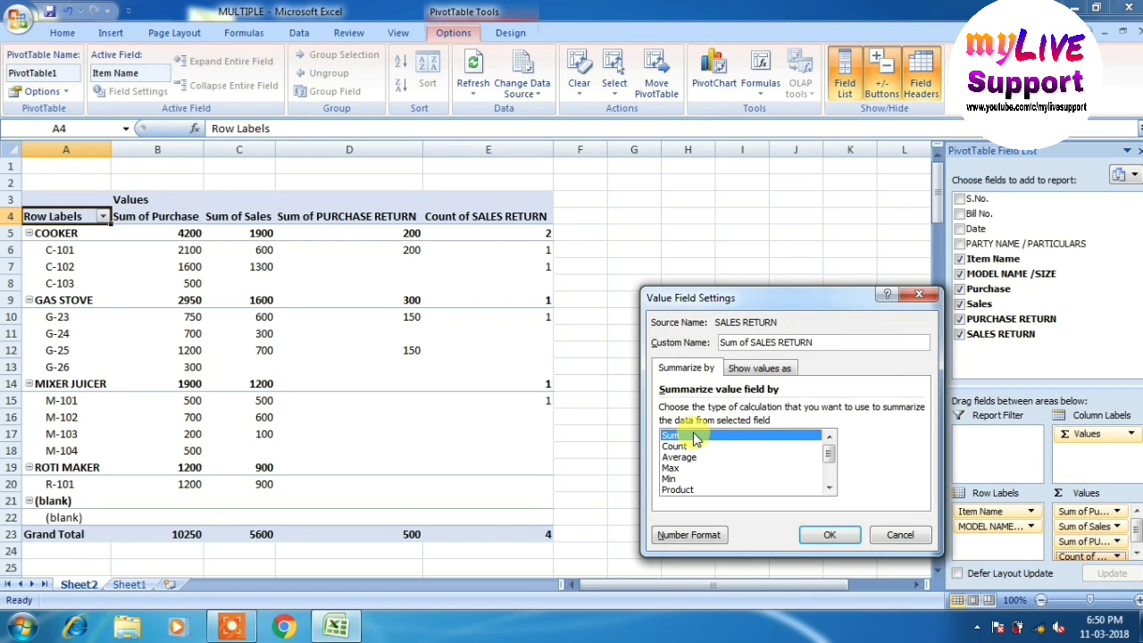
click(833, 534)
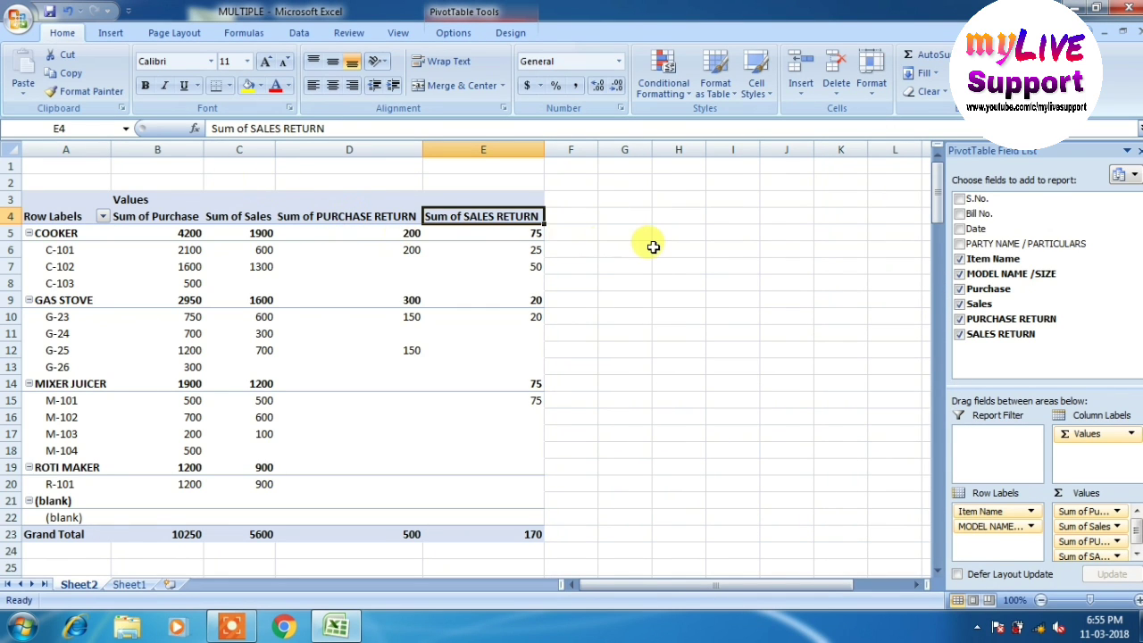
Step: Add a bold CLOSING STOCK heading in cell F4 beside the PivotTable and fit column F's width to it
key(Right)
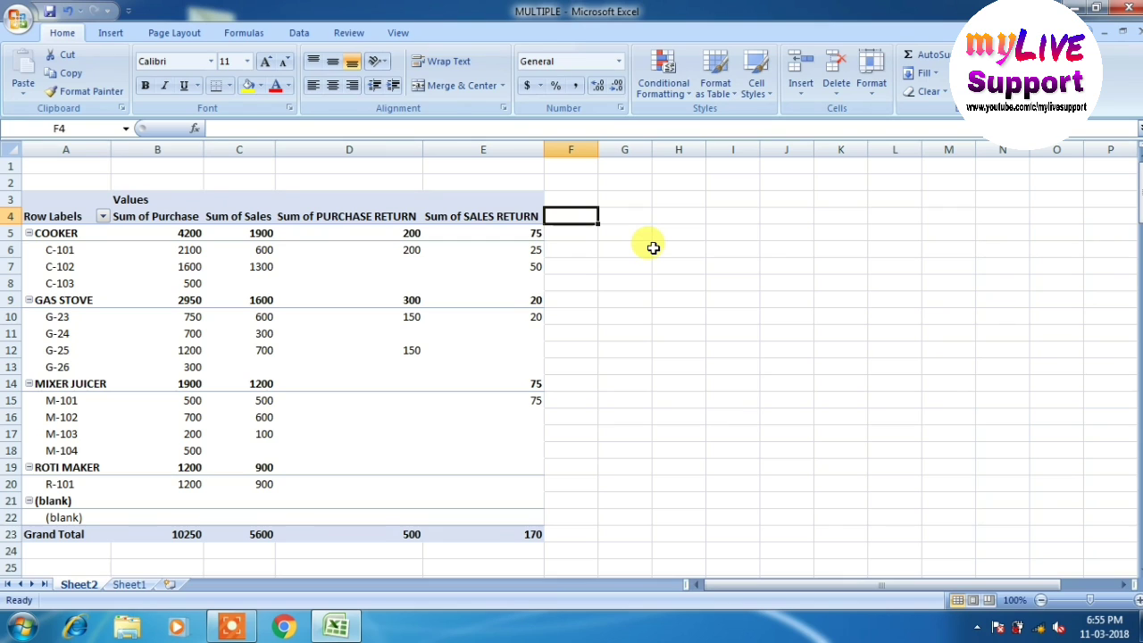
text(CLOSING)
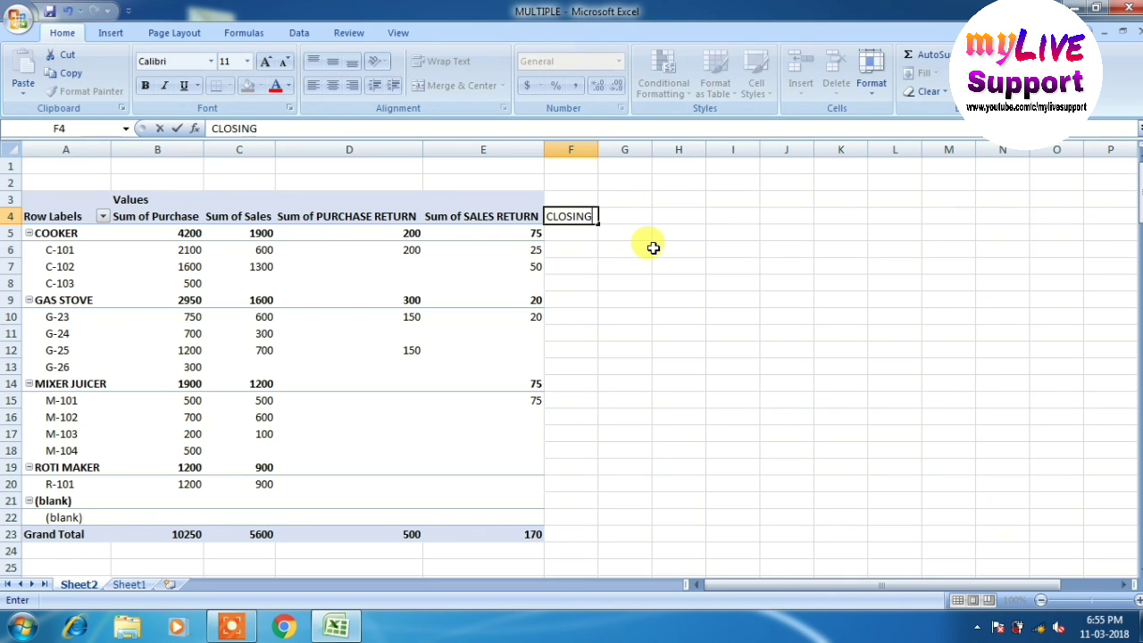
text( STOCK)
key(ctrl+Return)
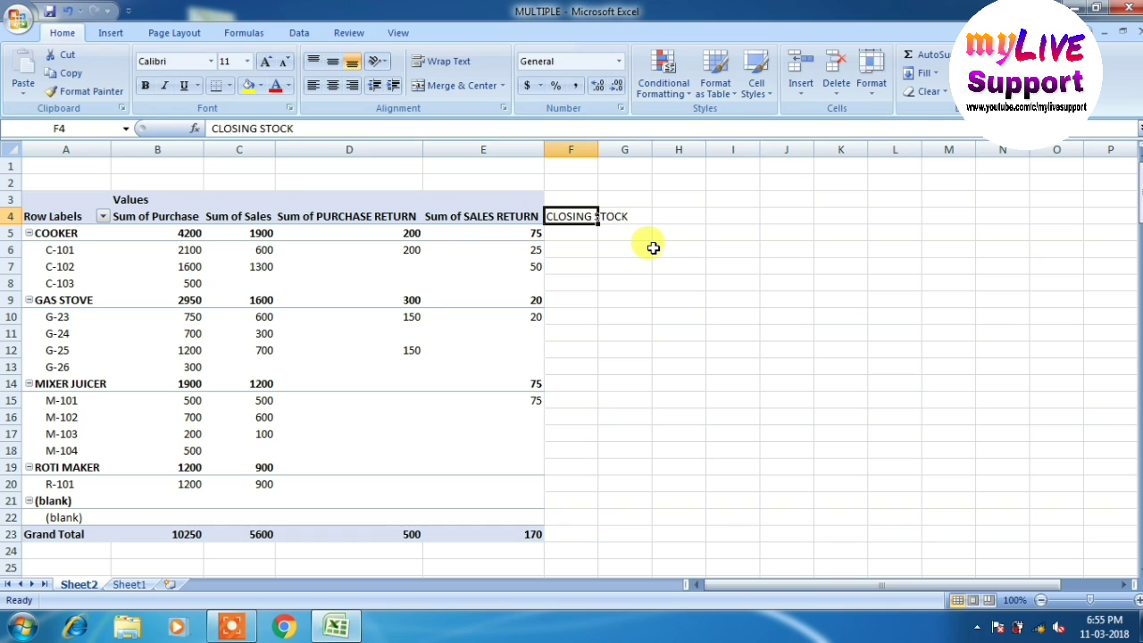
key(ctrl+b)
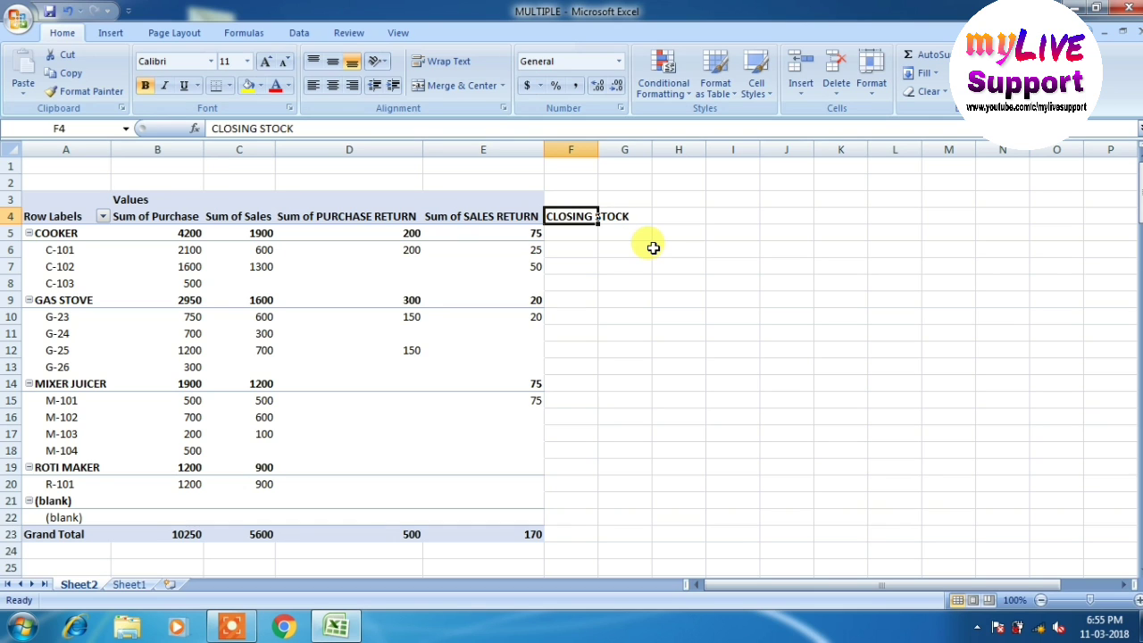
double_click(598, 151)
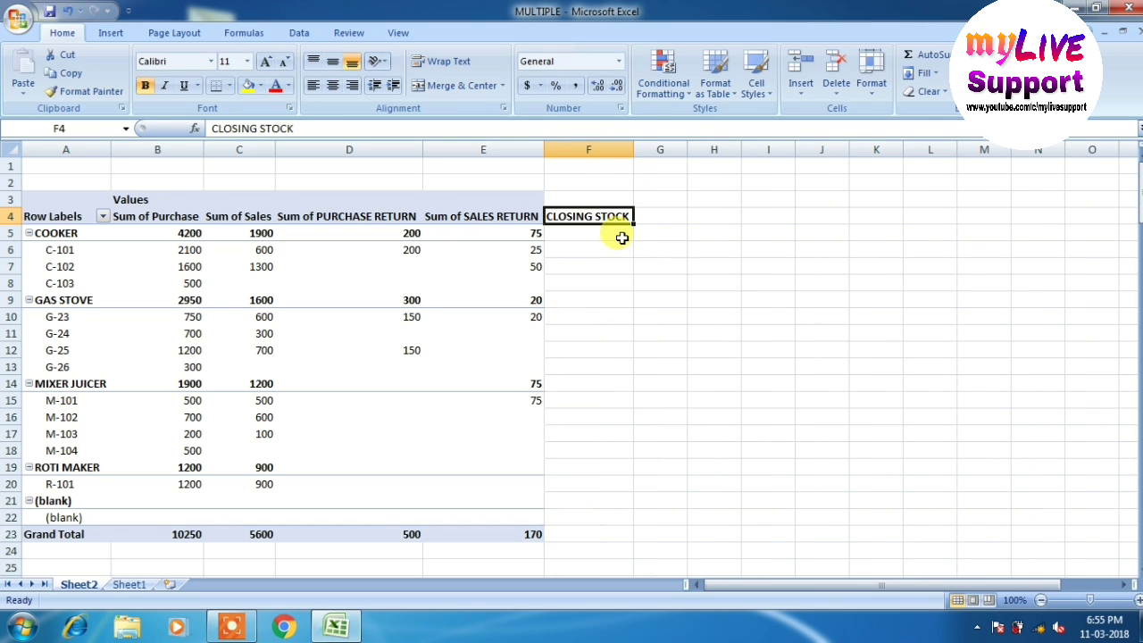
Step: Enter the closing stock formula =B5-C5-D5+E5 for COOKER in cell F5
click(625, 235)
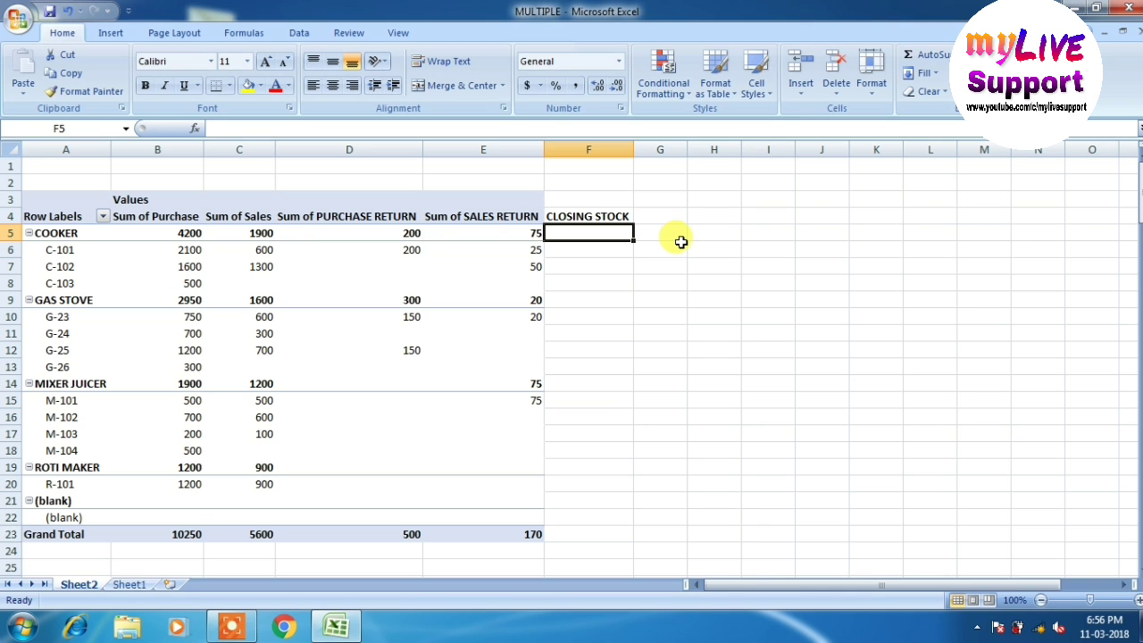
text(=)
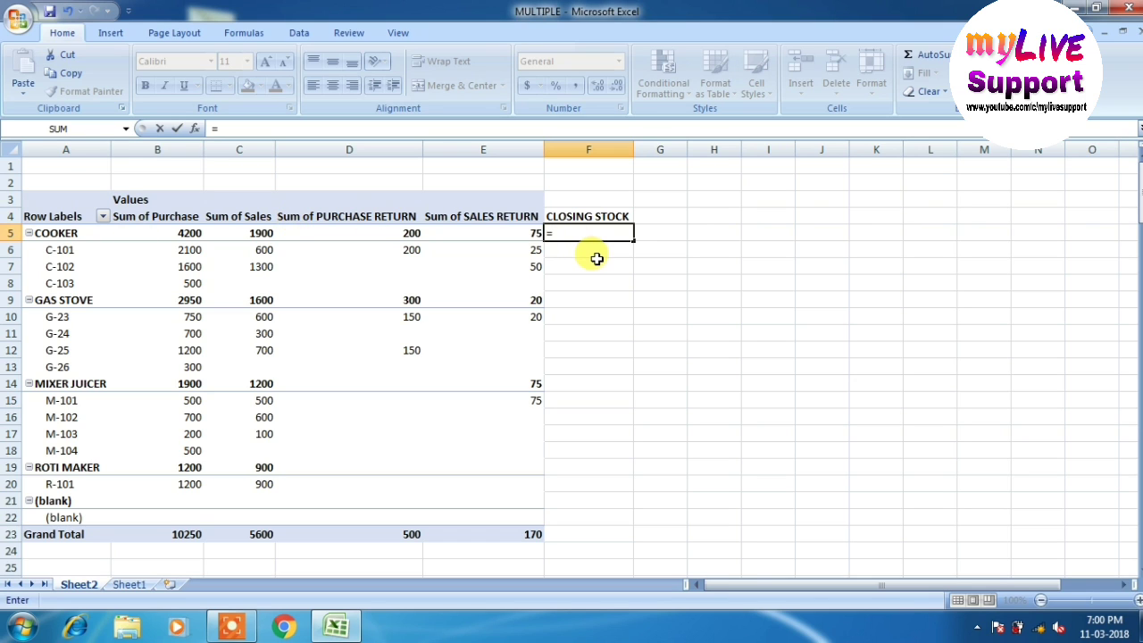
text(B5-)
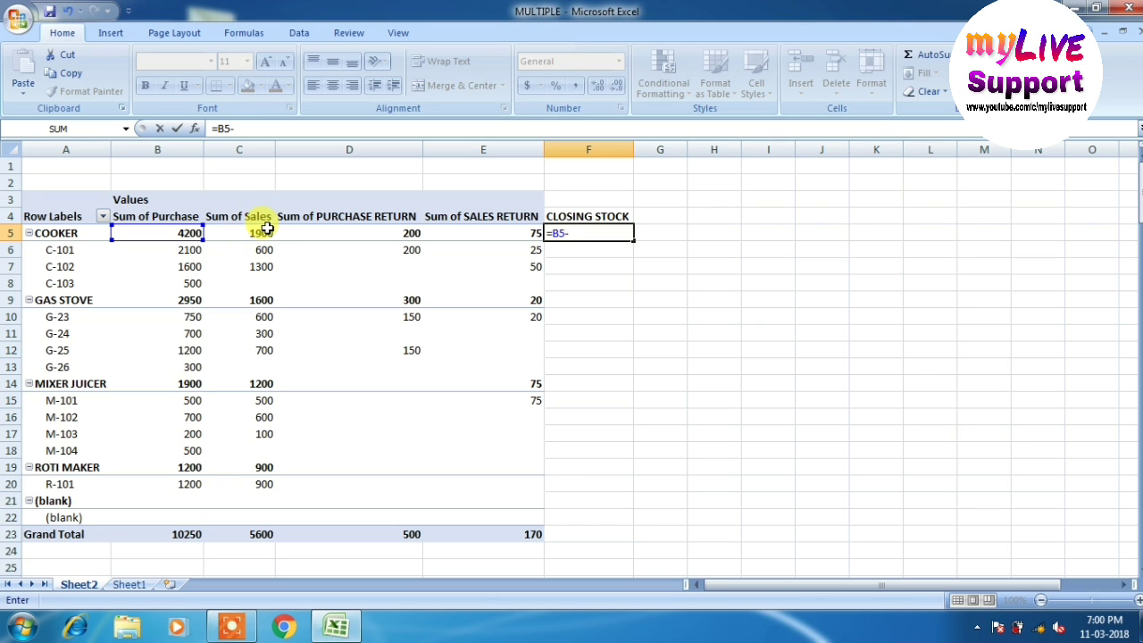
text(C5)
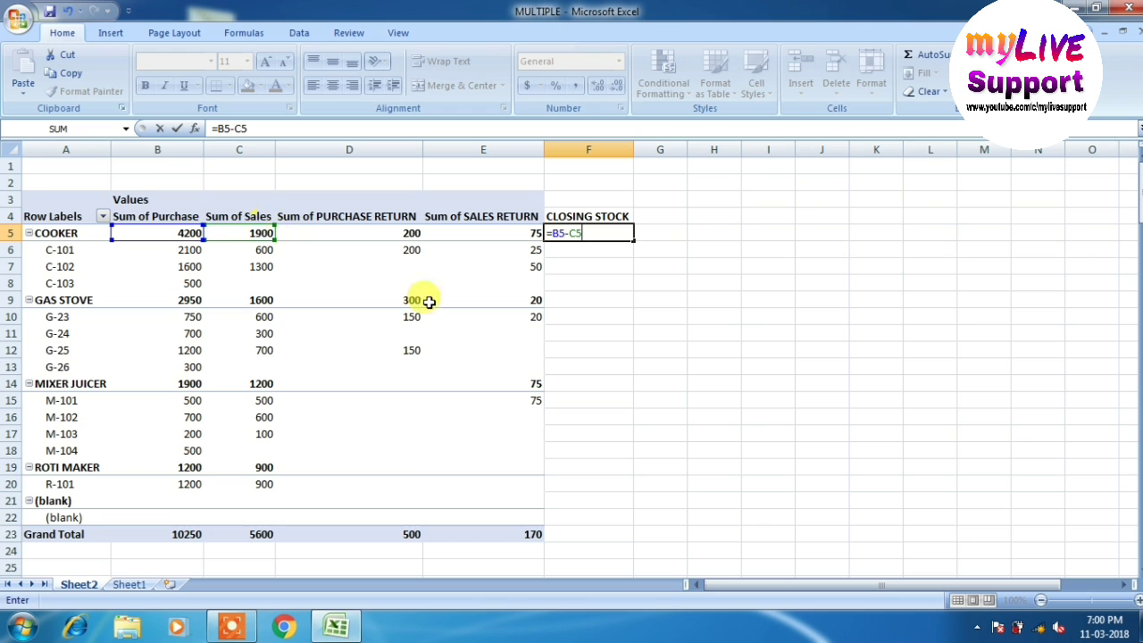
text(-)
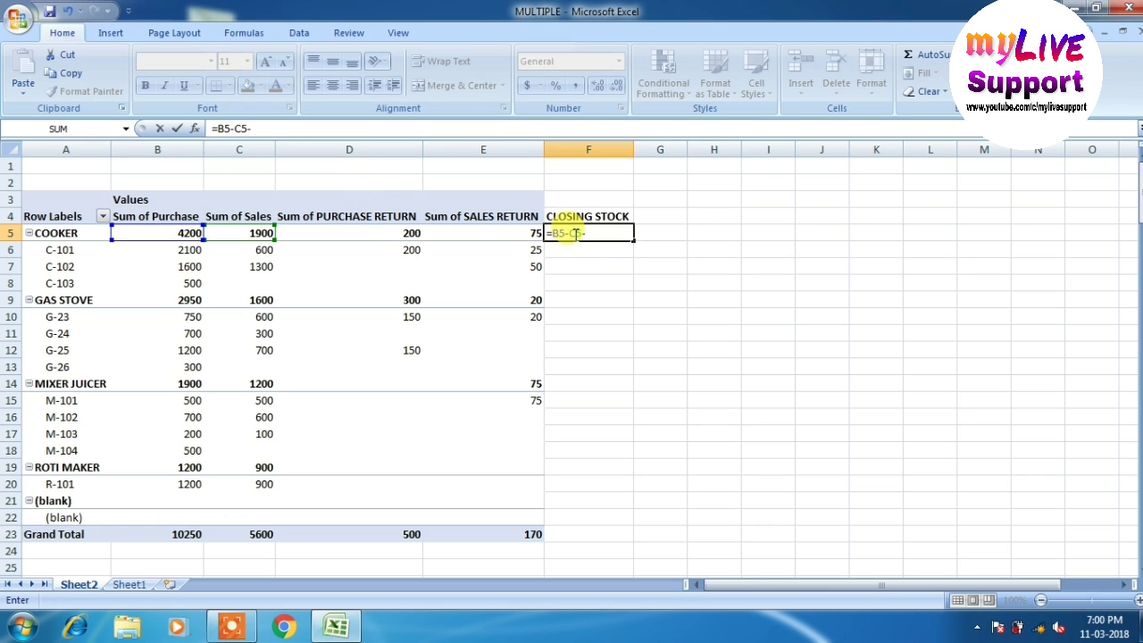
text(D5)
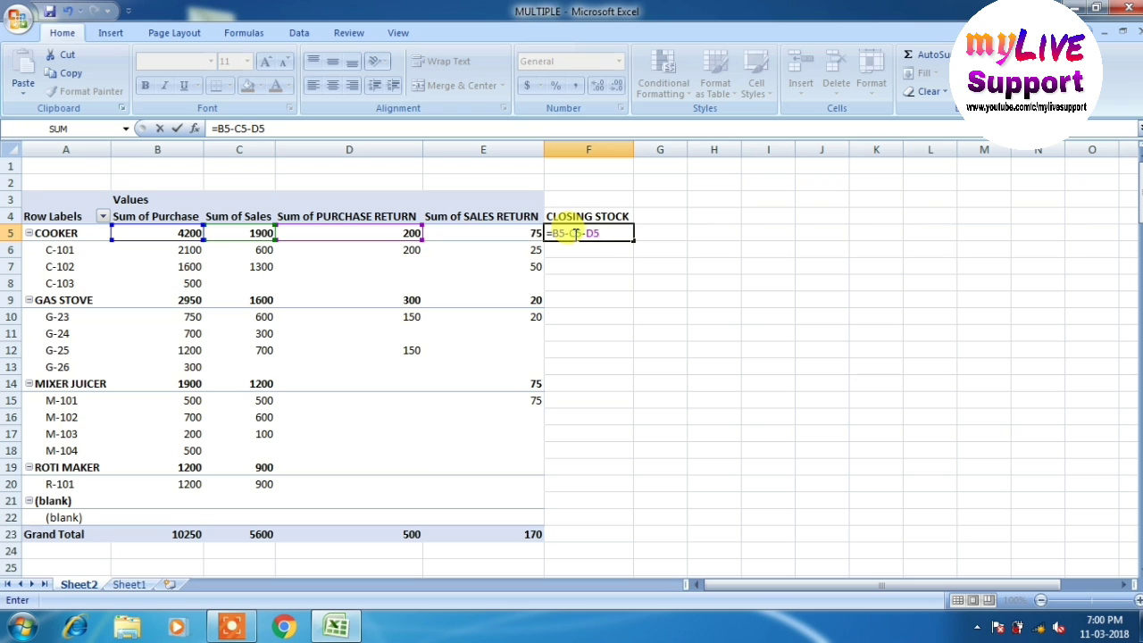
text(+)
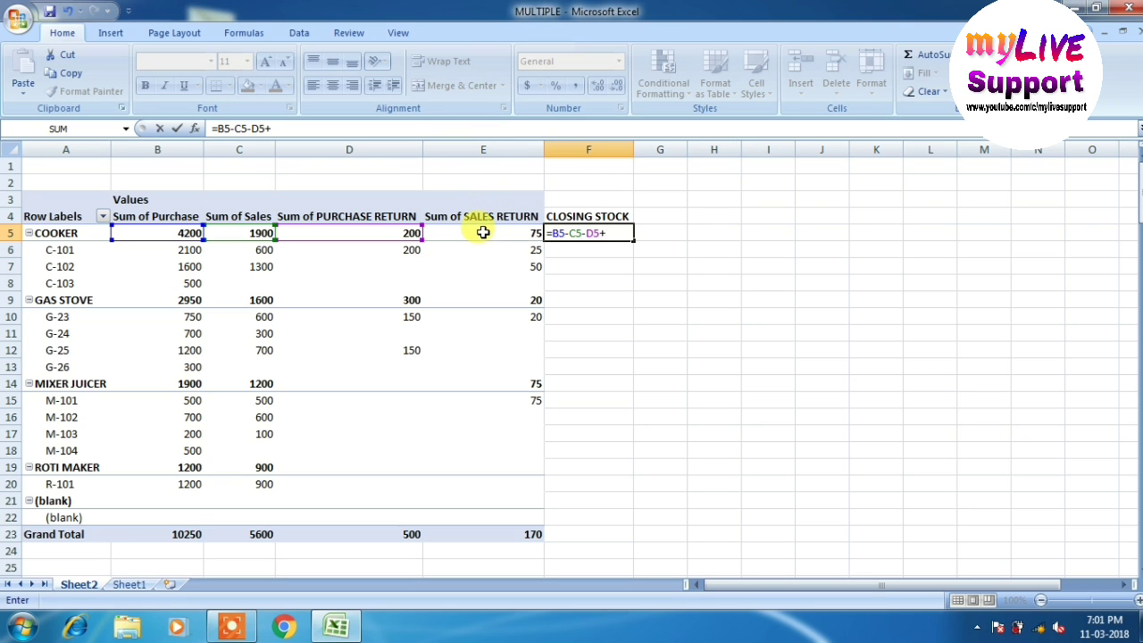
text(E)
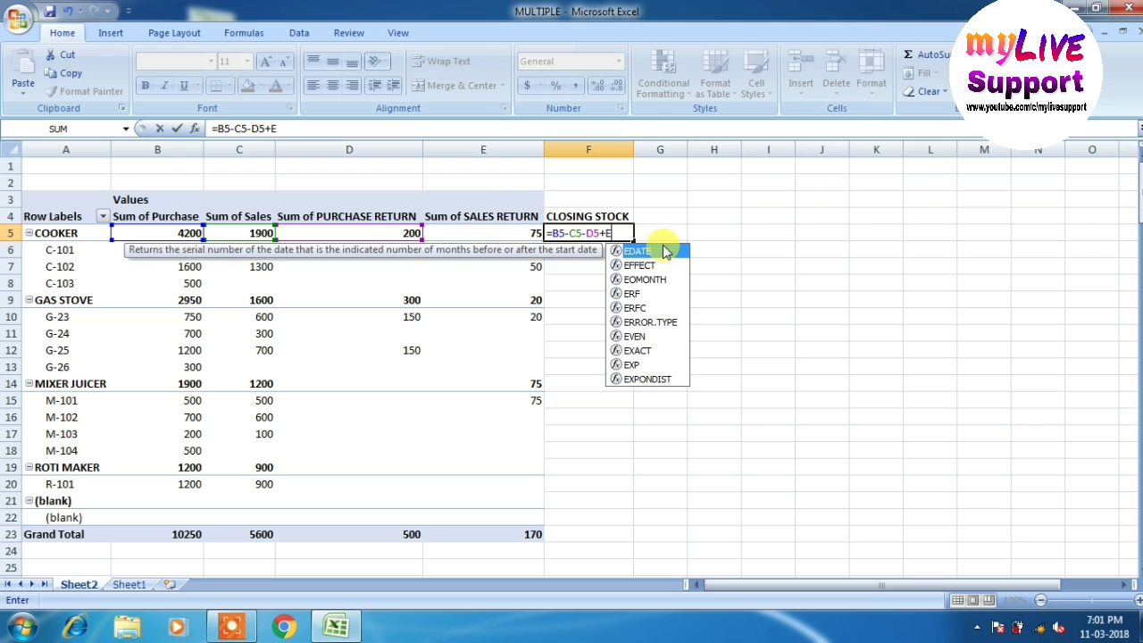
text(5)
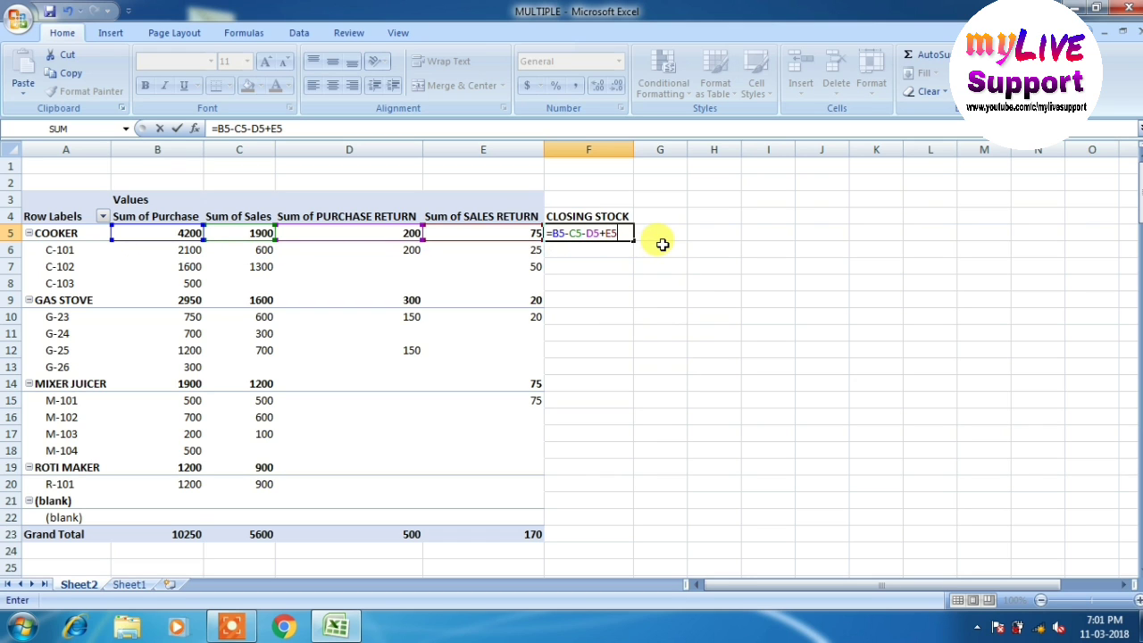
key(Return)
Step: Fill the closing stock formula down from F5 through F22
key(Up)
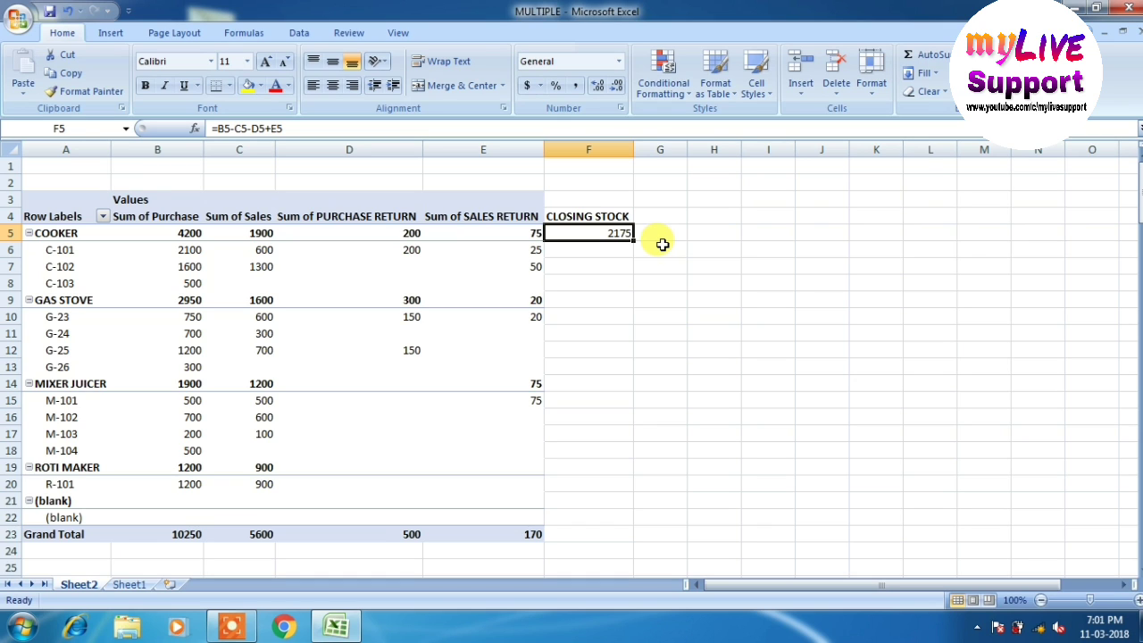
key(shift+Down)
key(shift+Down)
key(shift+Down)
key(shift+Down)
key(shift+Down)
key(shift+Down)
key(shift+Down)
key(shift+Down)
key(shift+Down)
key(shift+Down)
key(shift+Down)
key(shift+Down)
key(shift+Down)
key(shift+Down)
key(shift+Down)
key(shift+Down)
key(shift+Down)
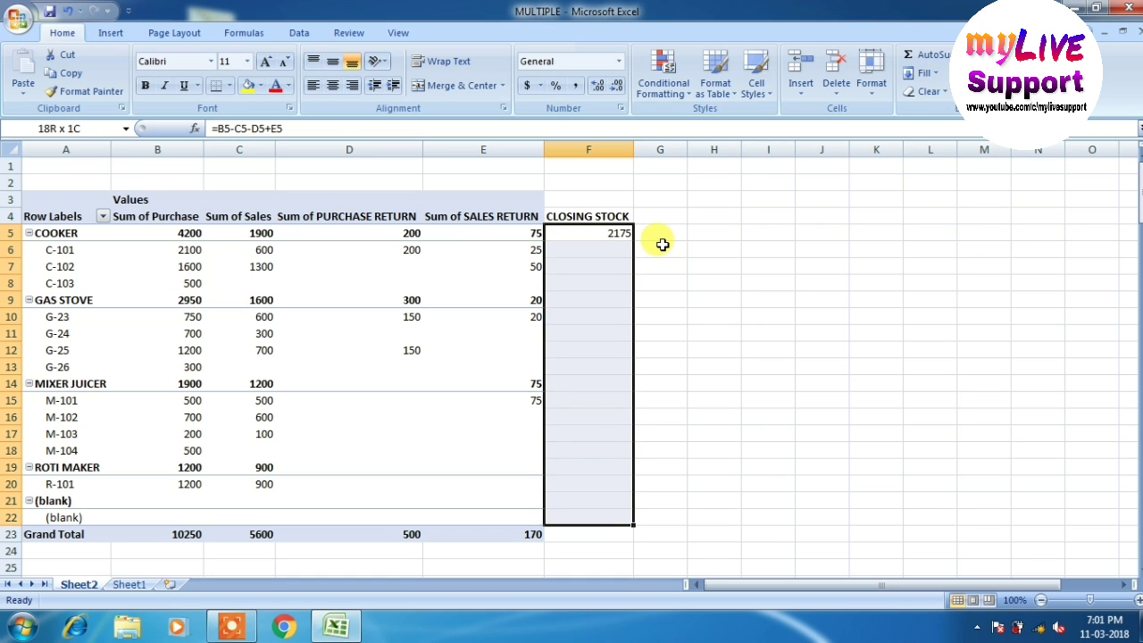
key(ctrl+d)
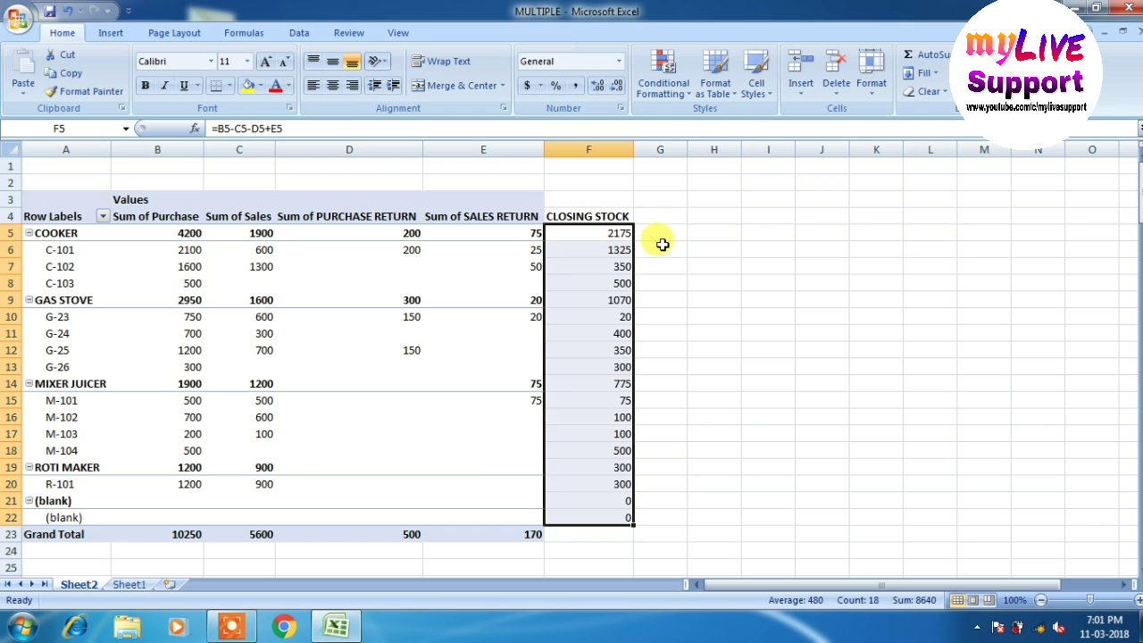
Step: Center the contents of the whole CLOSING STOCK column F and make them bold
click(581, 150)
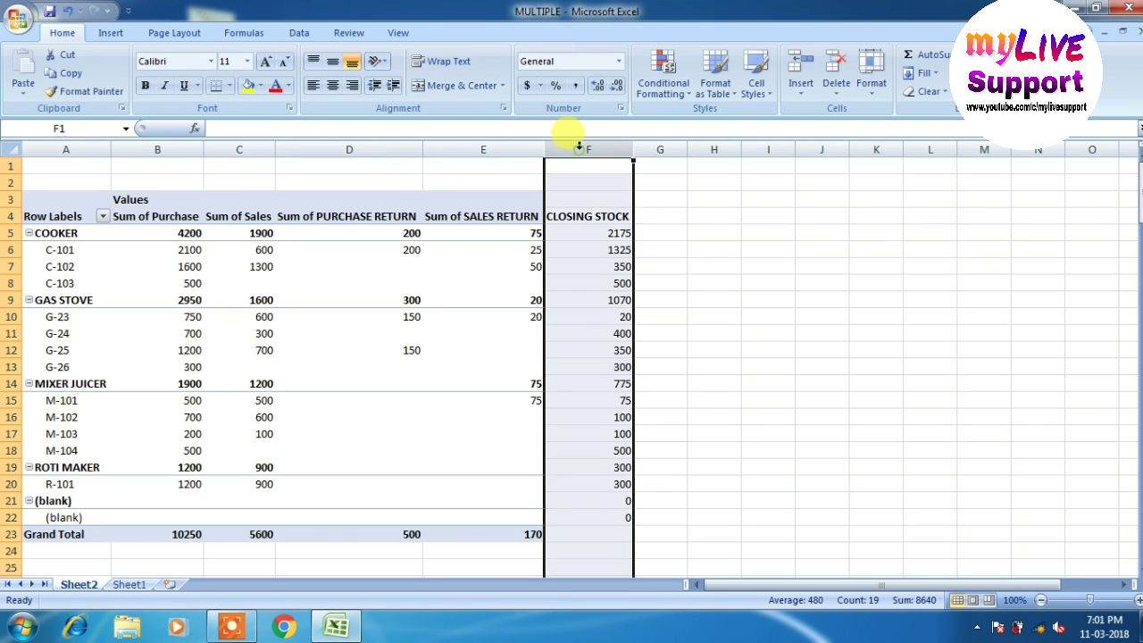
click(332, 84)
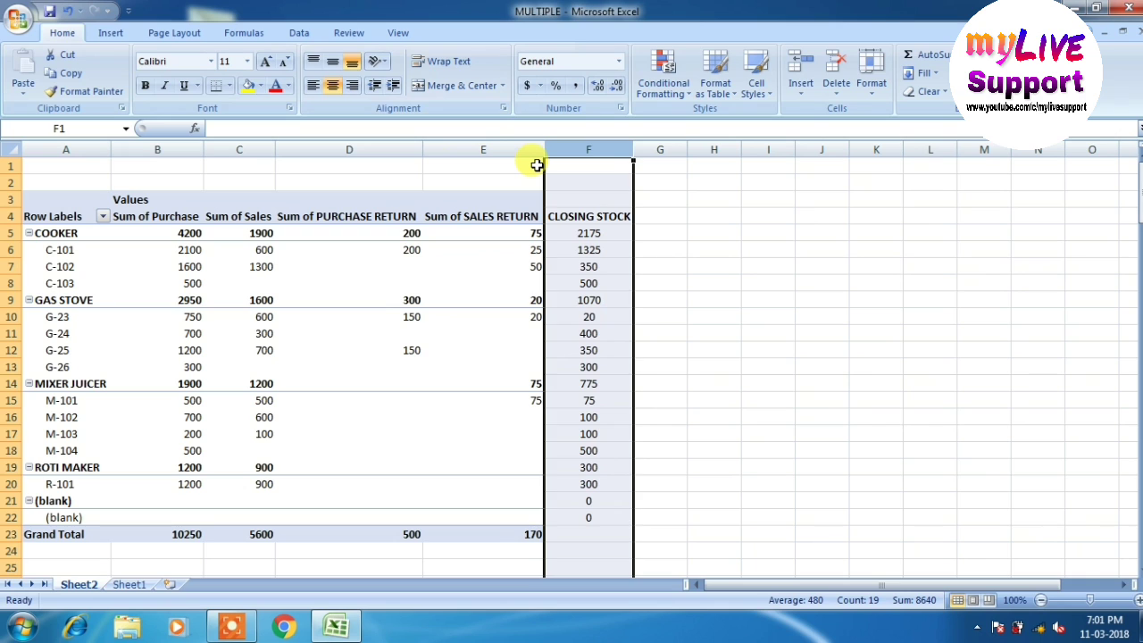
key(ctrl+b)
Step: Examine the closing stock formulas and values of the individual items and models in column F
key(Down)
key(Down)
key(Down)
key(Down)
key(Down)
key(Down)
key(Down)
key(Down)
key(Down)
key(Down)
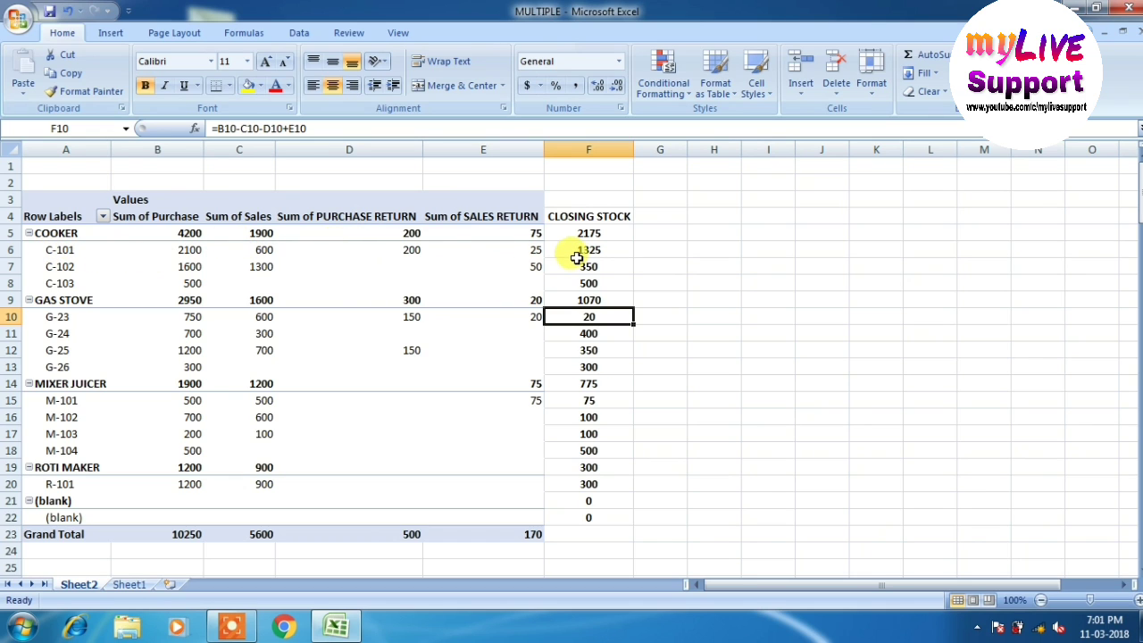
click(575, 250)
key(Down)
key(Down)
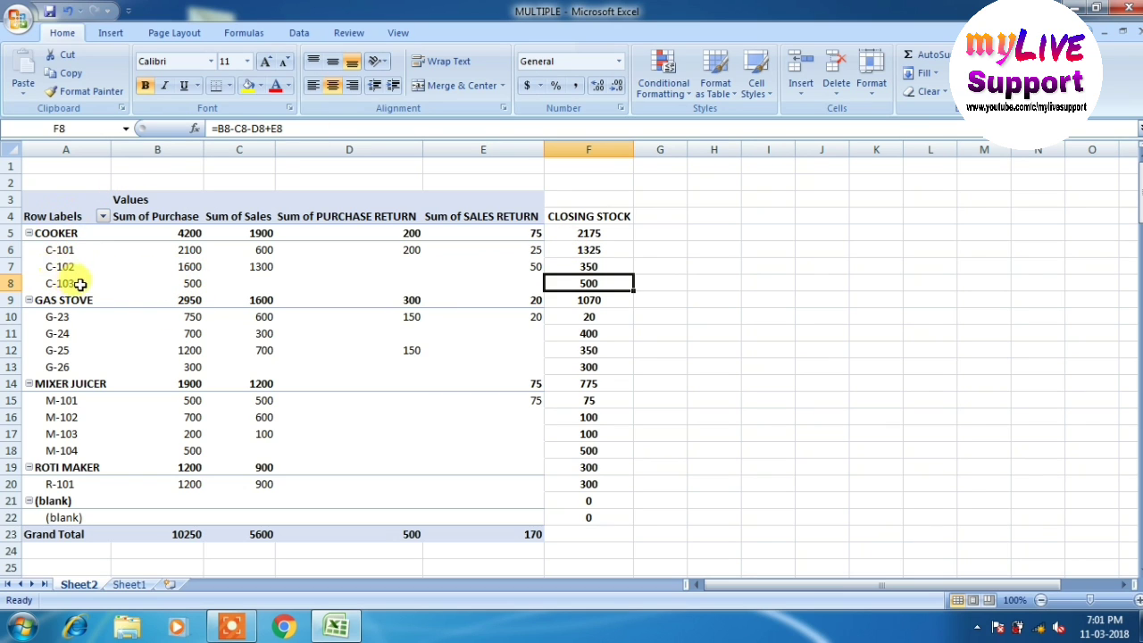
mouse_move(173, 283)
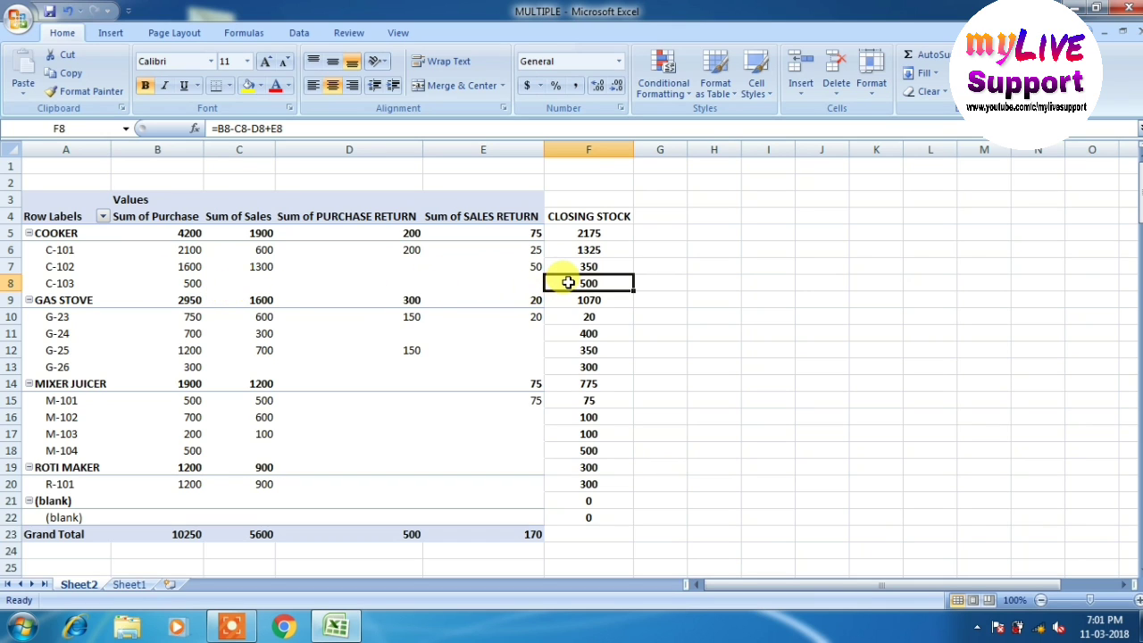
Step: Check the closing stock of cooker models C-102 and C-101 against their sales and sales return figures
key(Up)
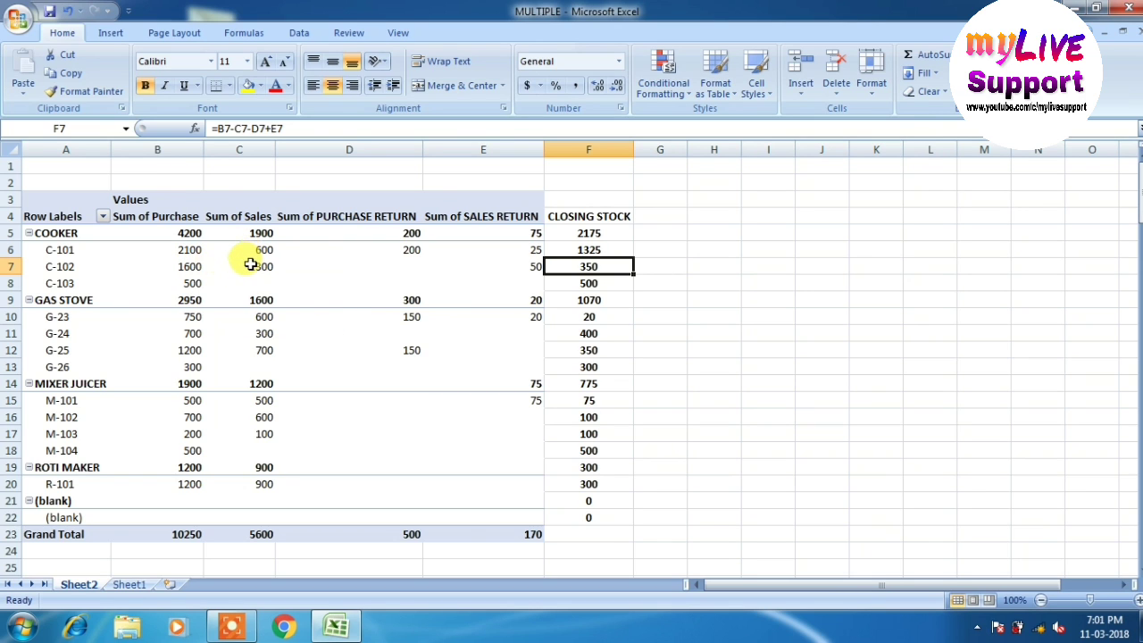
mouse_move(244, 265)
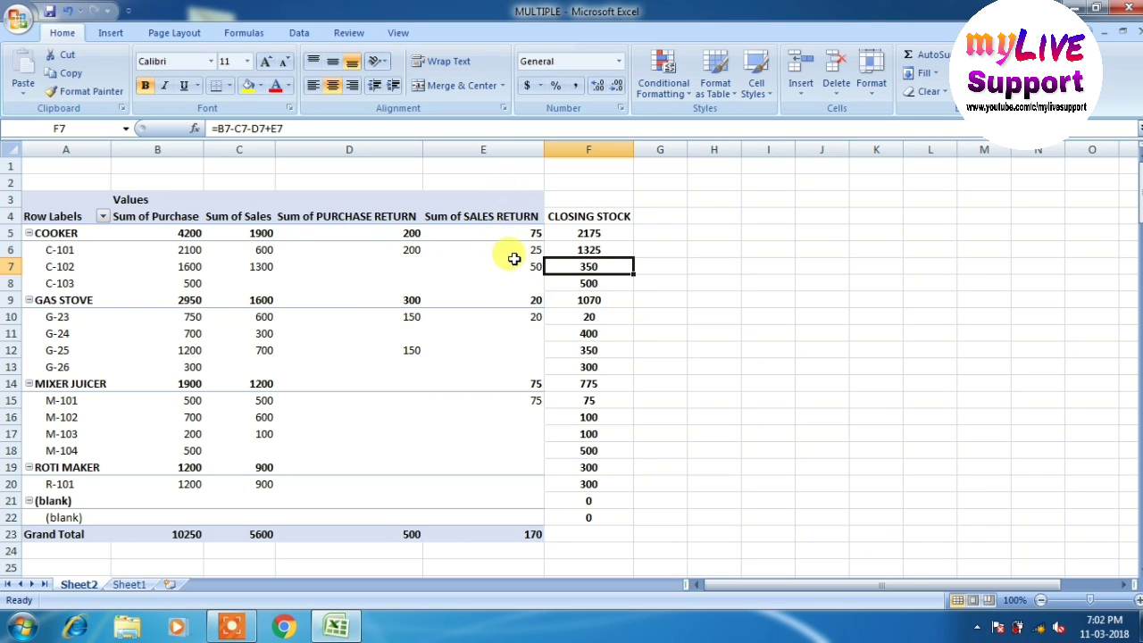
mouse_move(514, 264)
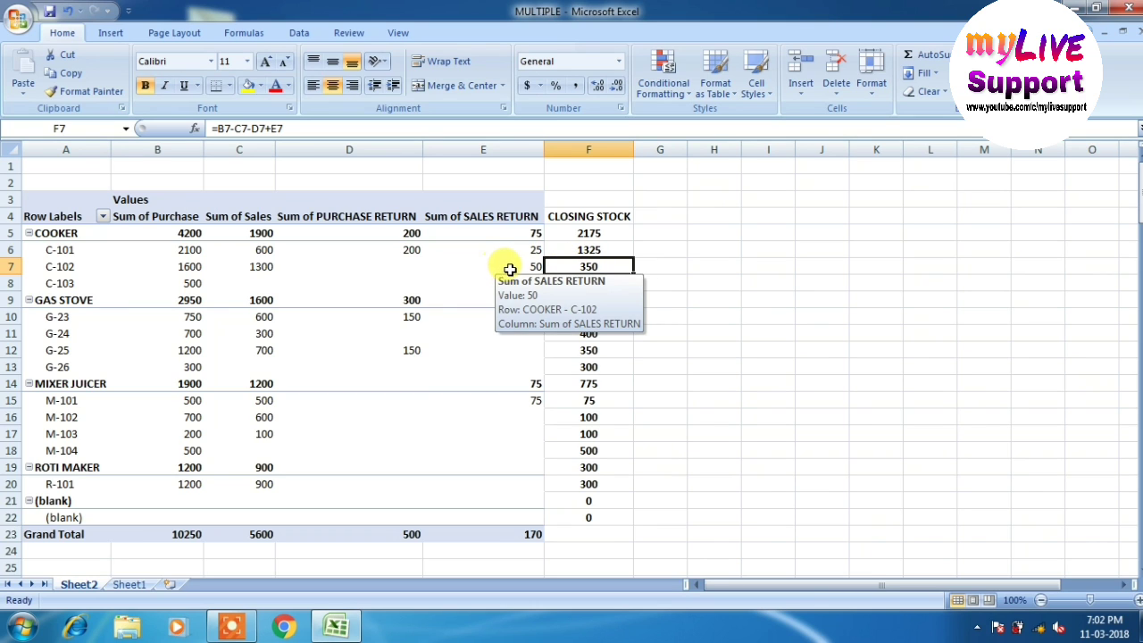
click(621, 251)
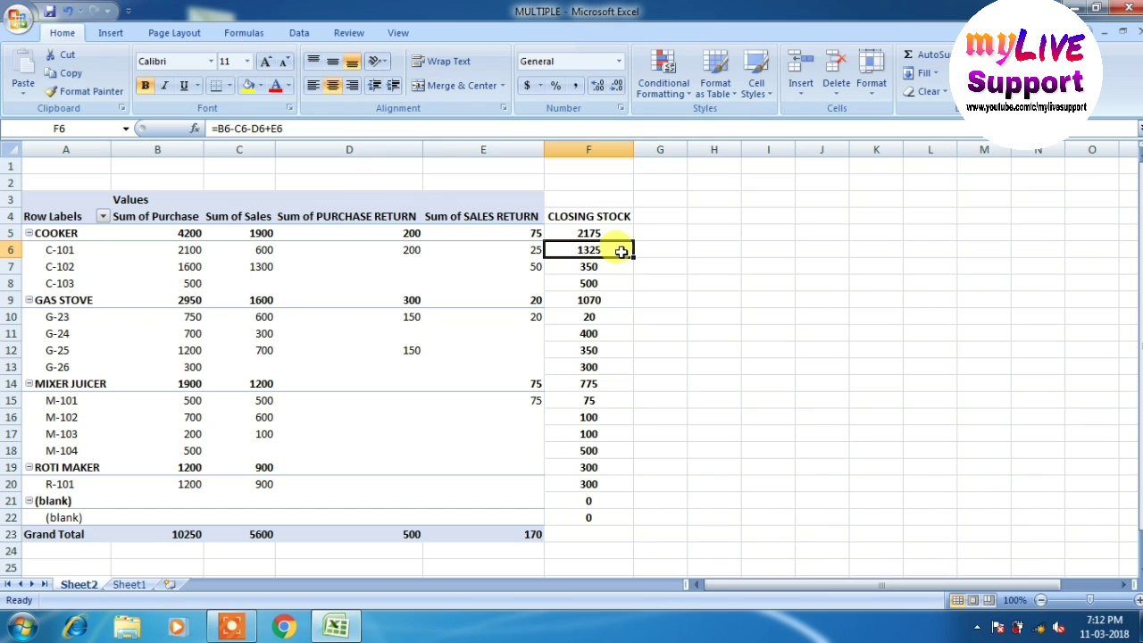
Step: Set up a Less Than conditional formatting rule on the whole CLOSING STOCK column F with a threshold of 350
click(584, 142)
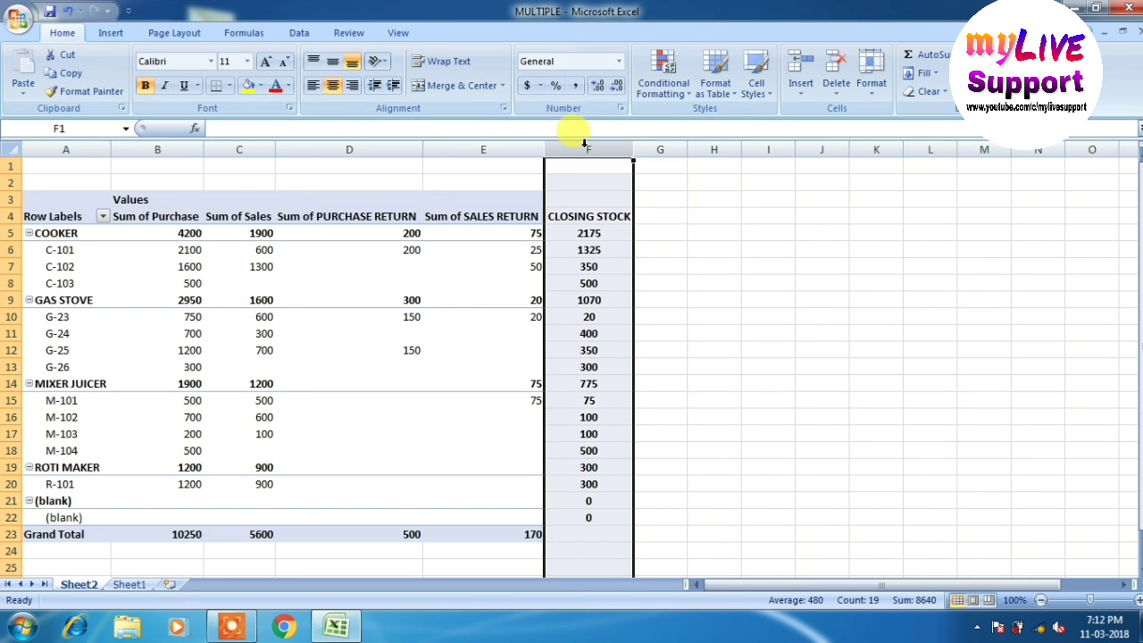
click(655, 97)
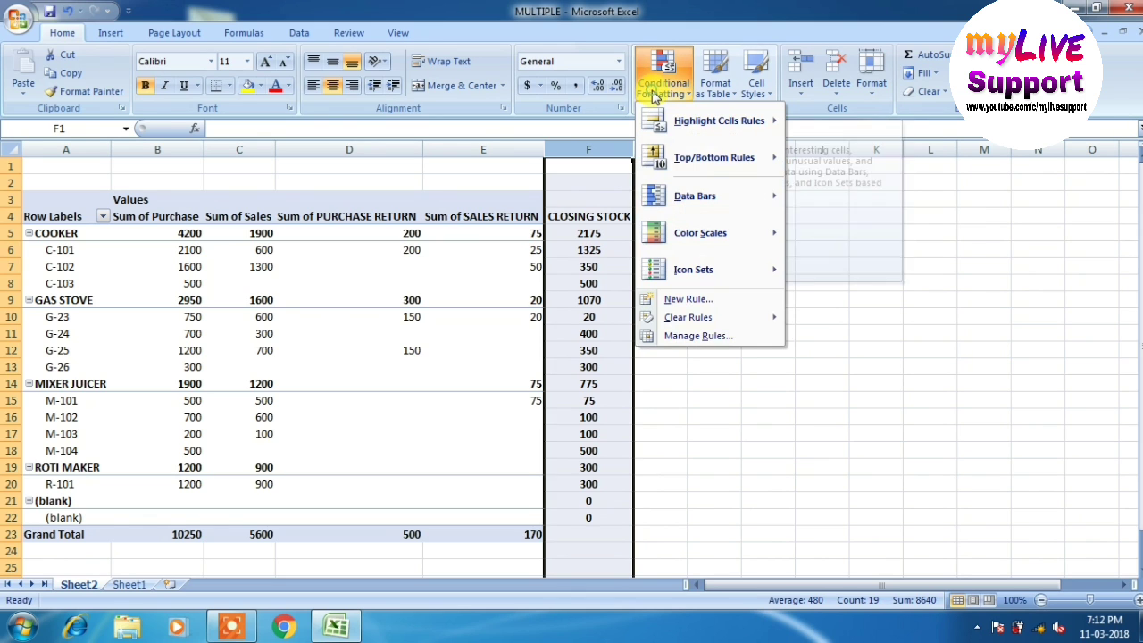
mouse_move(701, 125)
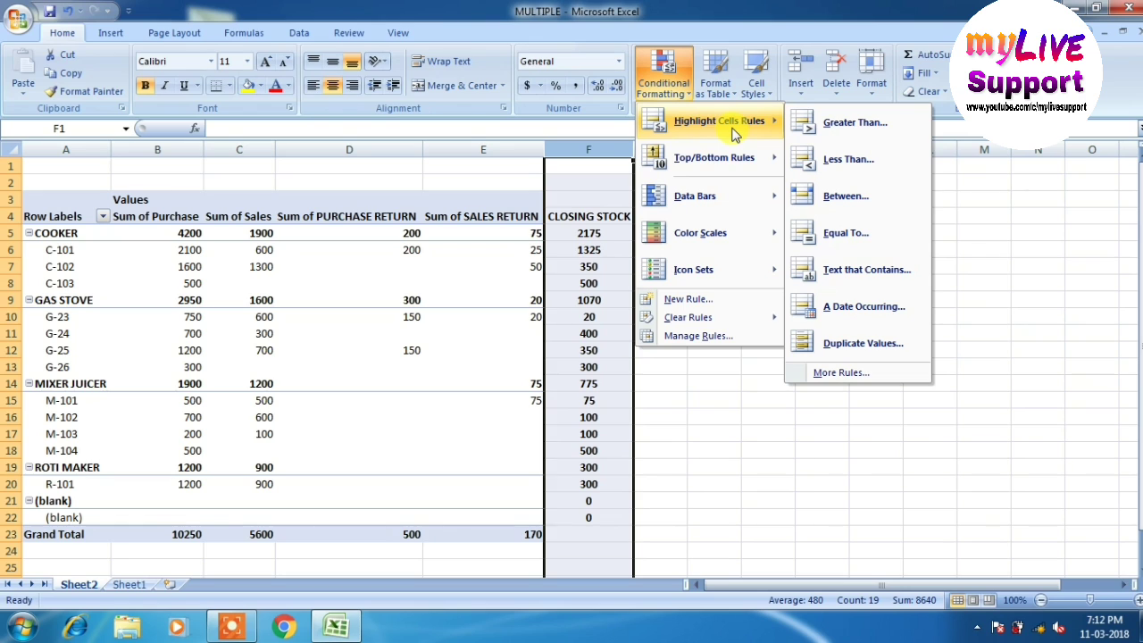
click(893, 164)
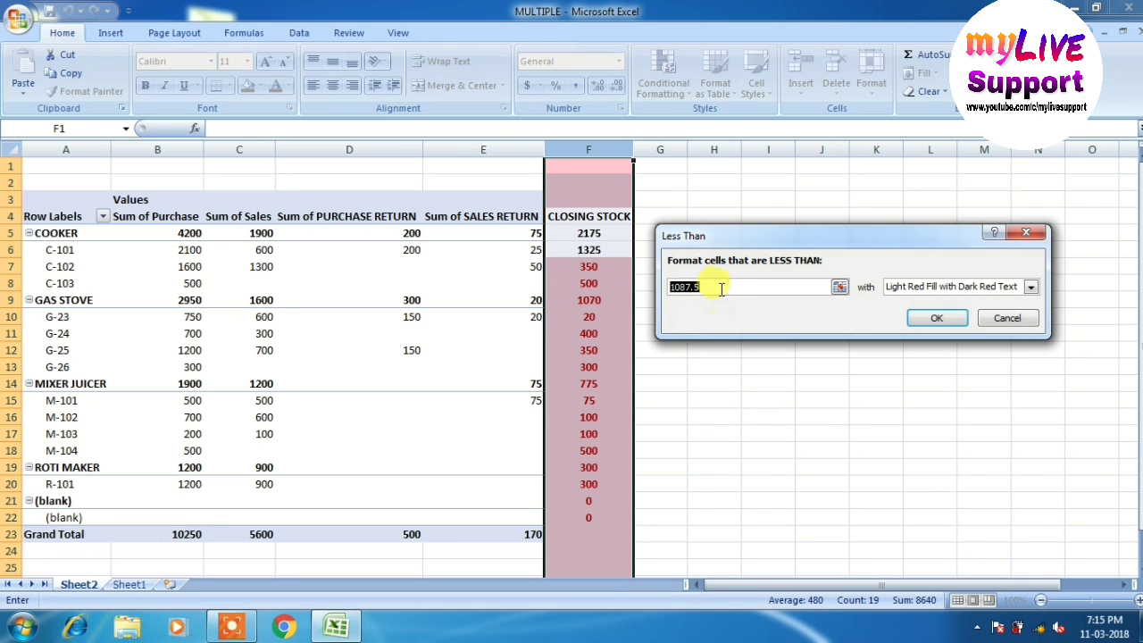
text(365)
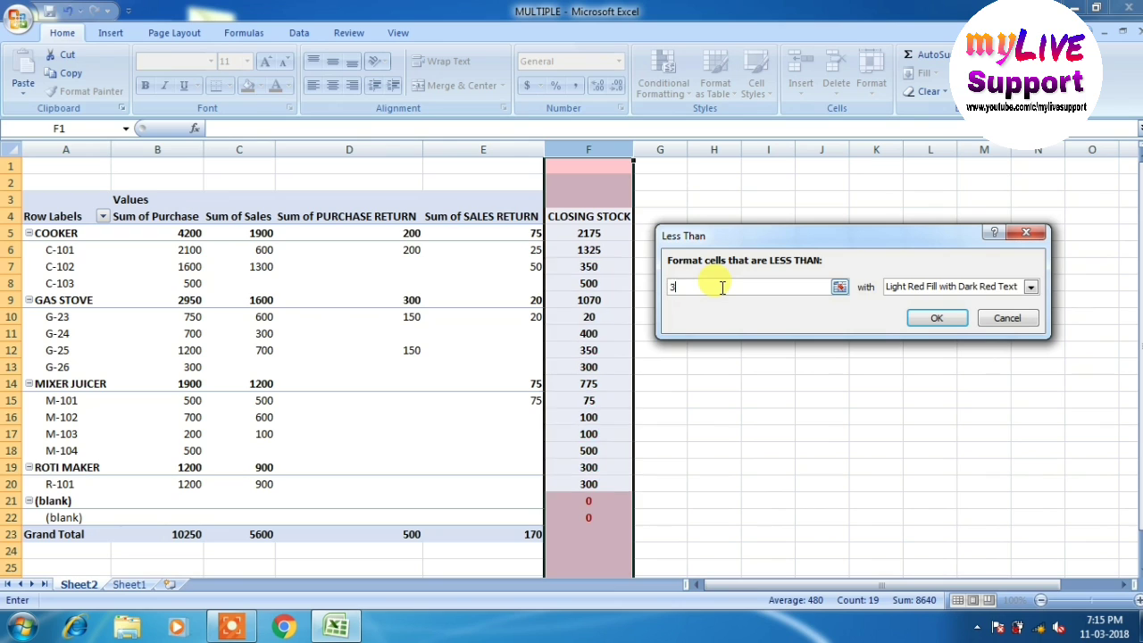
key(BackSpace)
key(BackSpace)
text(50)
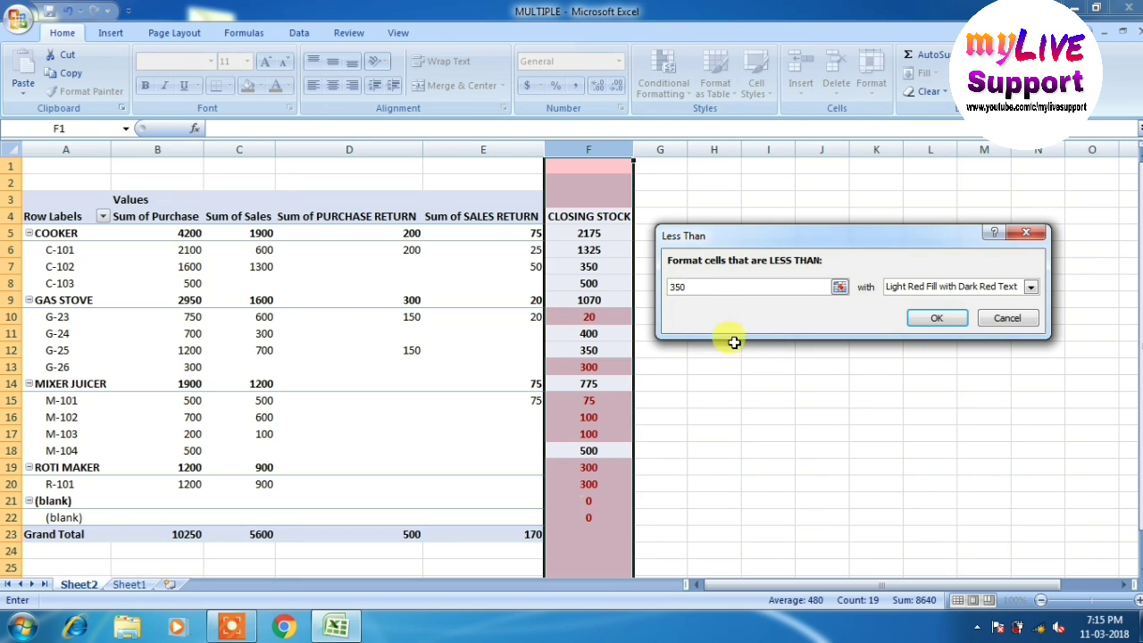
Step: Preview the yellow and green formats for the rule, and apply it with Light Red Fill with Dark Red Text
click(1029, 286)
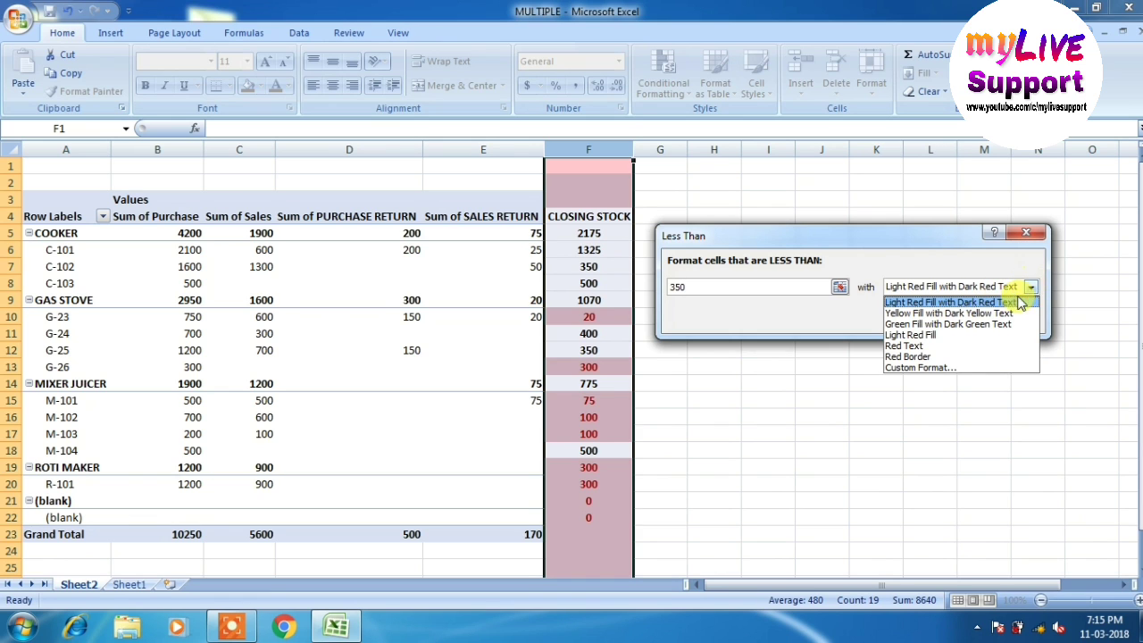
click(1008, 315)
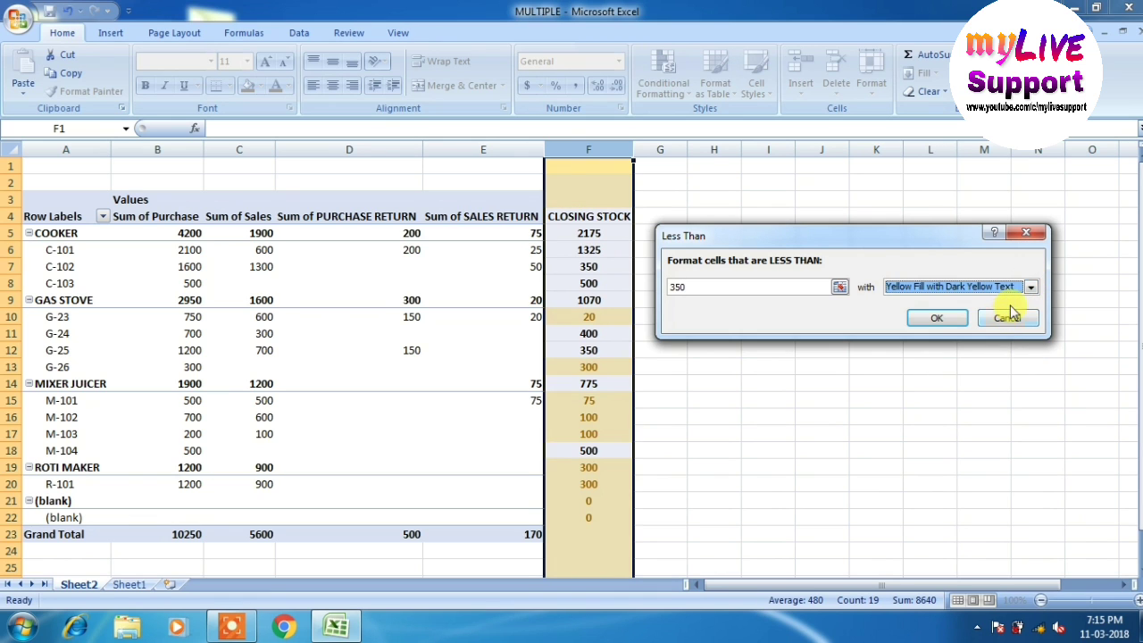
click(1030, 288)
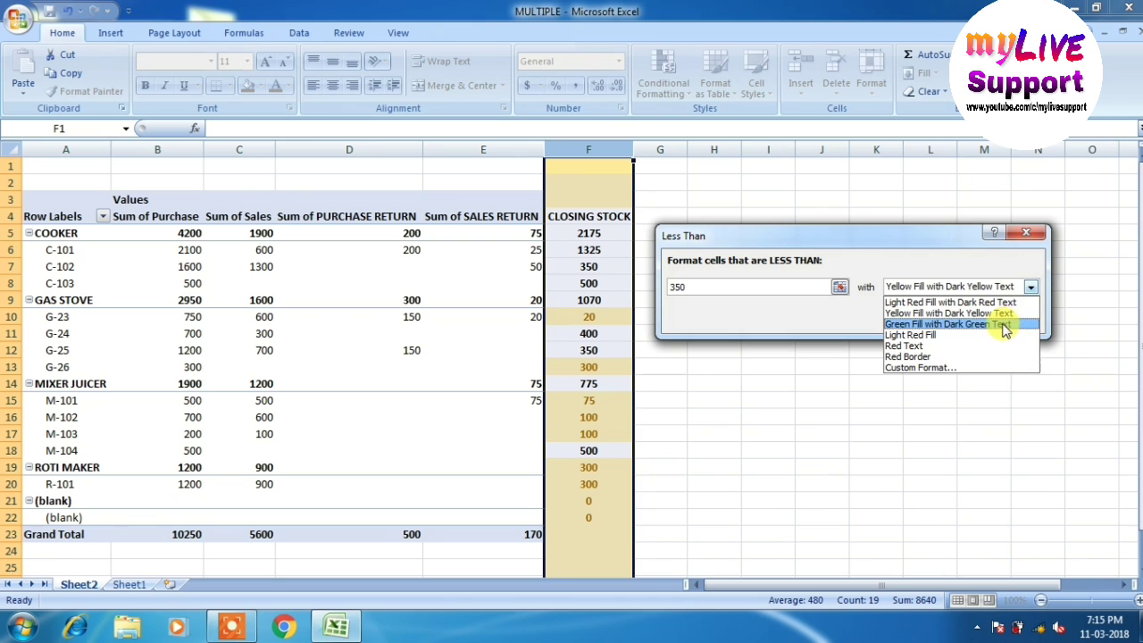
click(1007, 324)
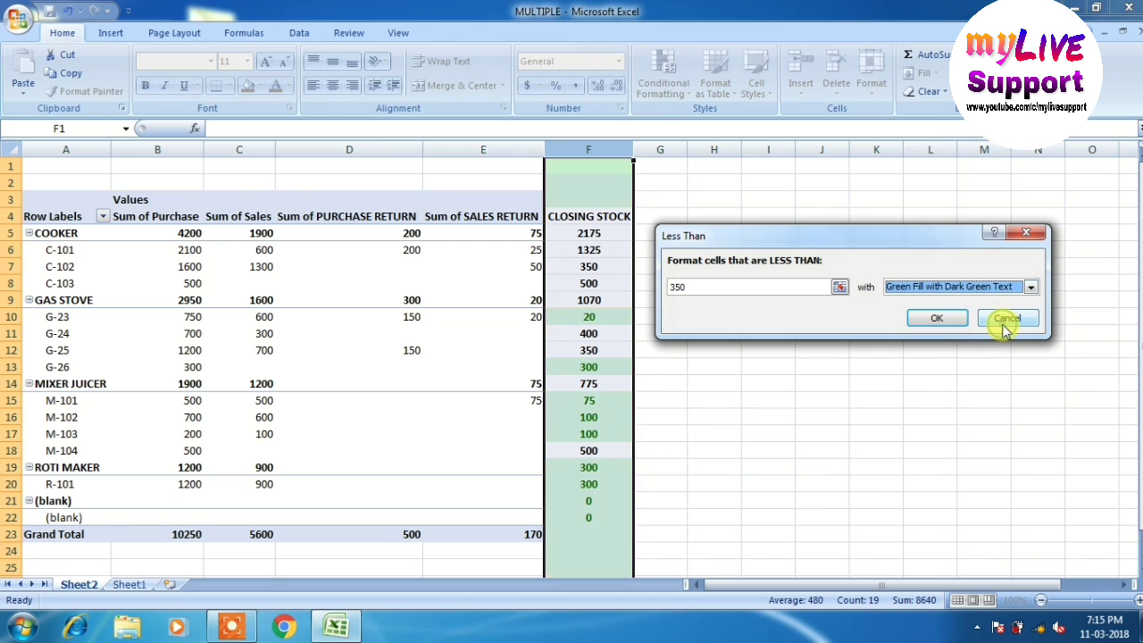
click(1030, 288)
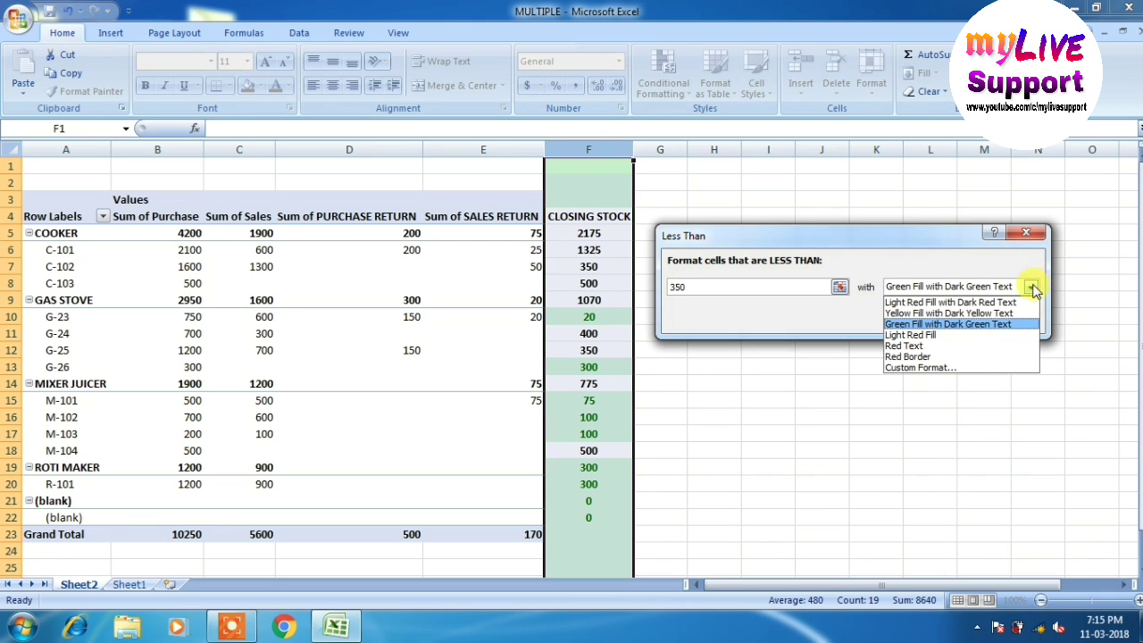
click(968, 303)
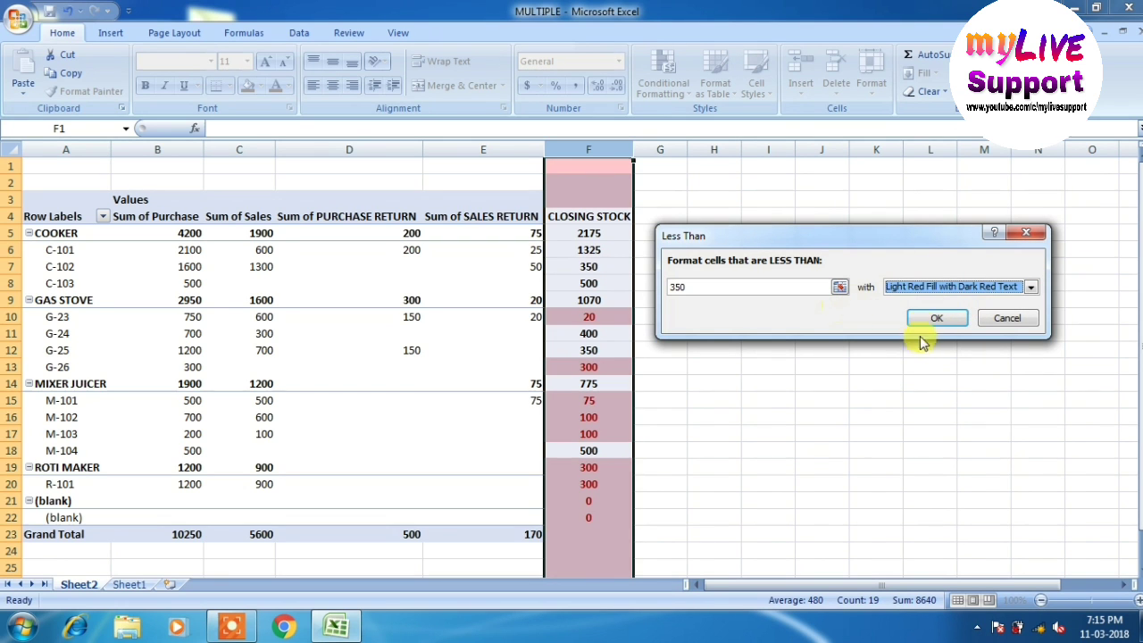
click(928, 319)
Step: Examine the highlighted closing stock cells in column F, going from G-23 down to the Grand Total row
click(607, 319)
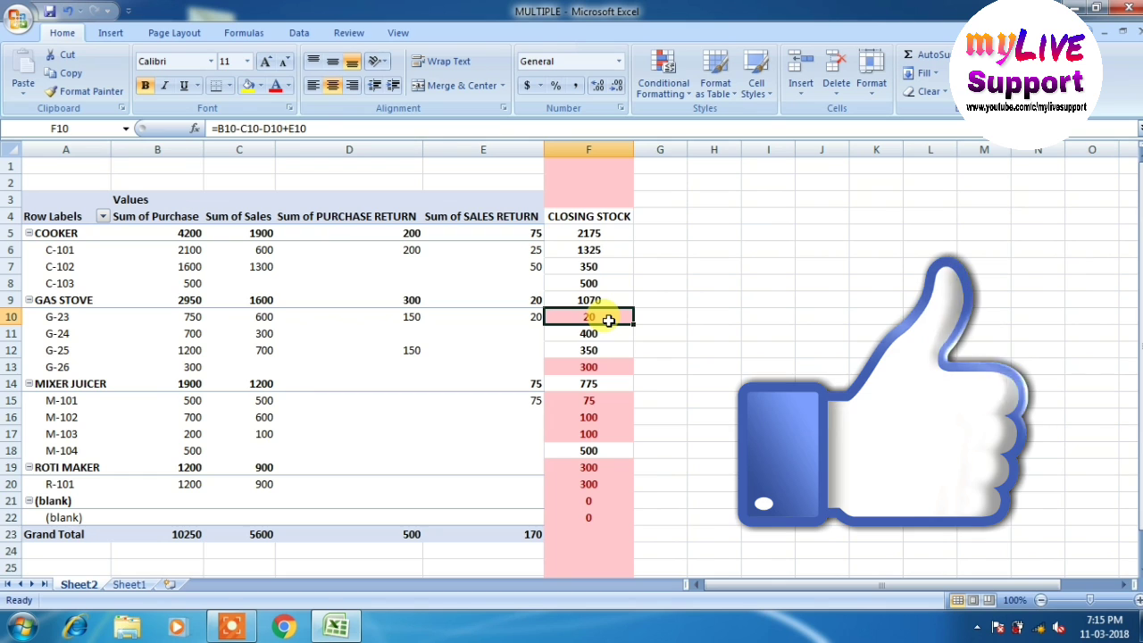
key(Down)
key(Down)
key(Down)
key(Down)
key(Down)
key(Down)
key(Down)
key(Down)
key(Down)
key(Down)
key(Down)
key(Down)
key(Down)
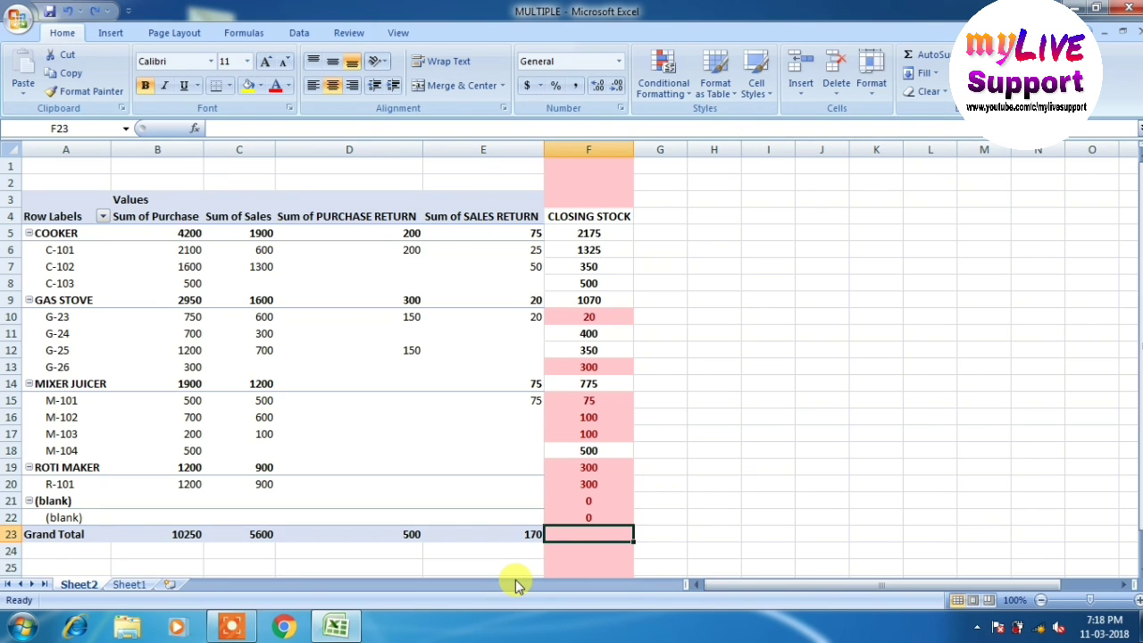
Step: In row 41 of Sheet1, enter bill number 549, date 30-05-2017 and party ARUNA & CO
click(130, 585)
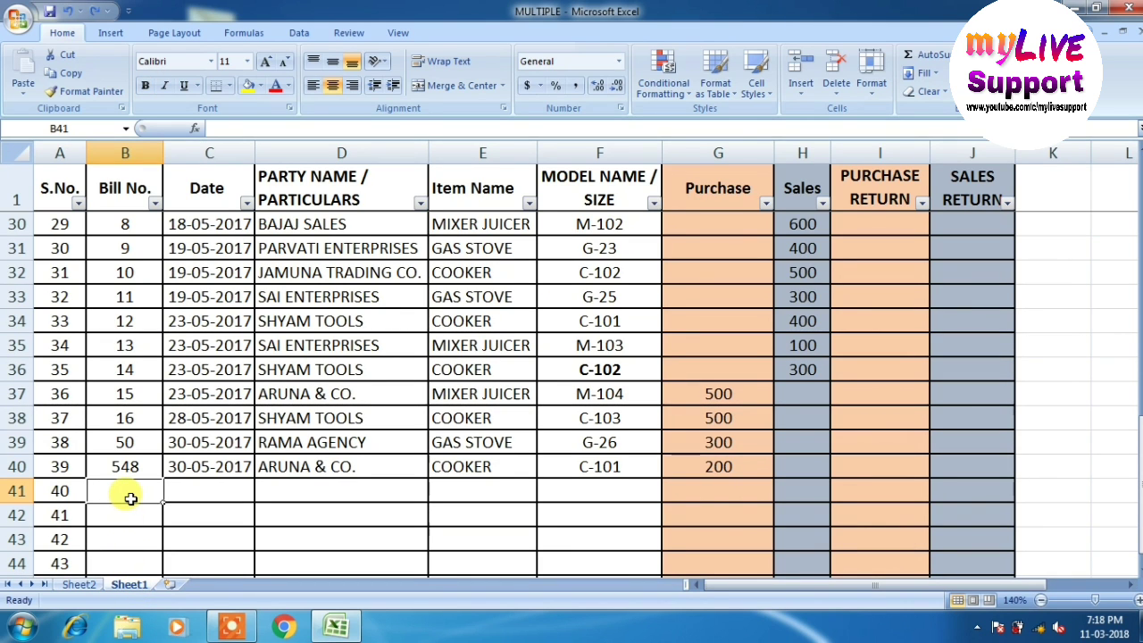
text(549)
key(Tab)
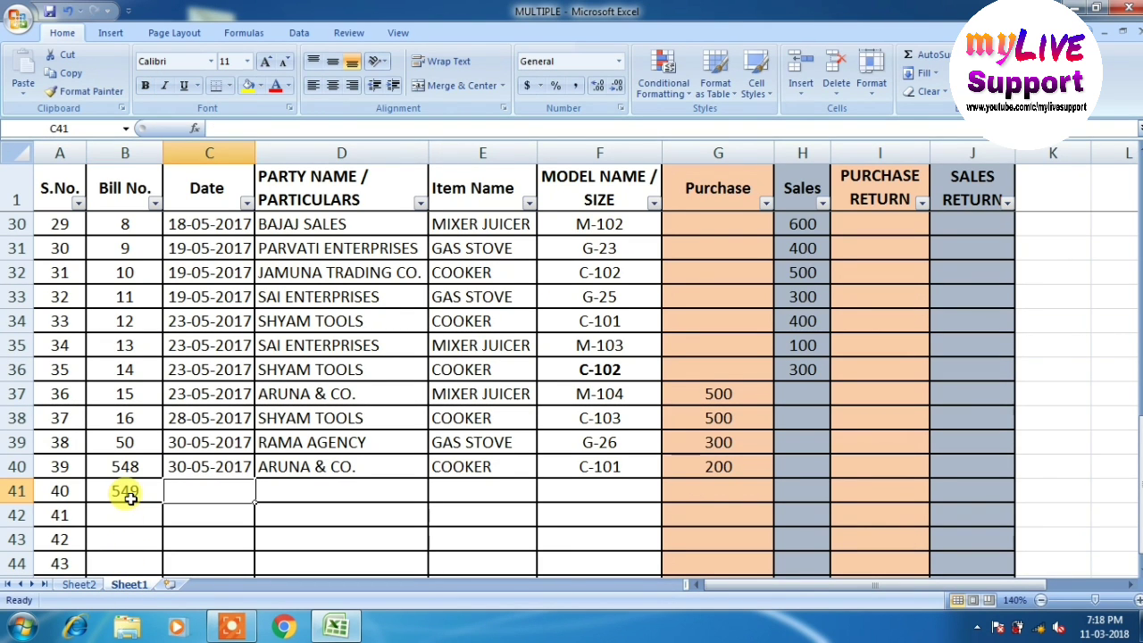
text(30-05-2017)
key(Tab)
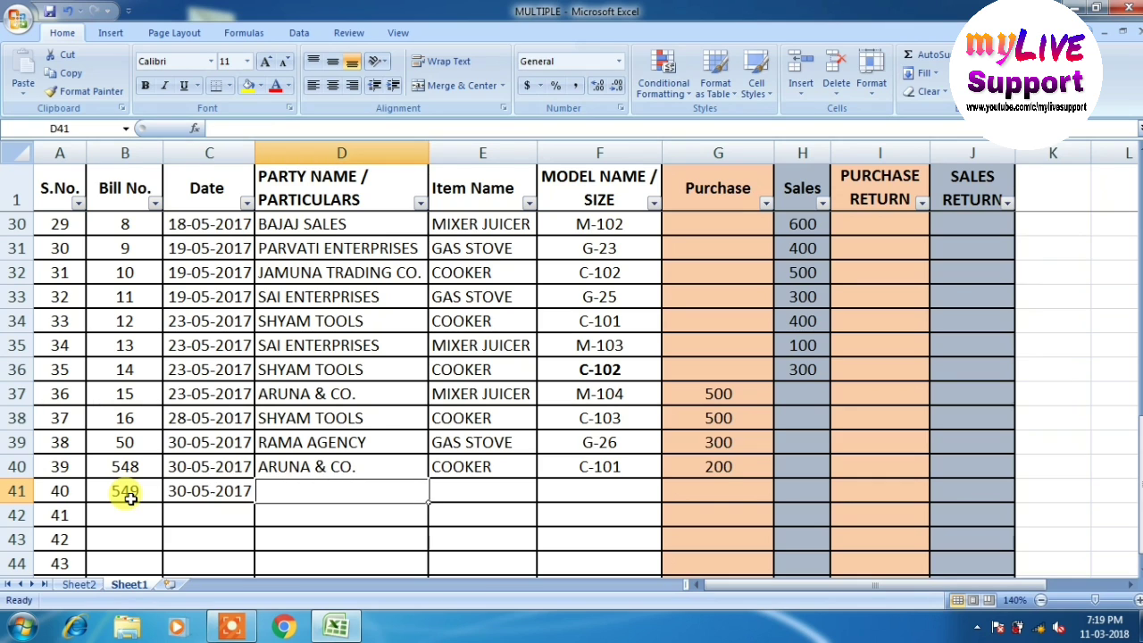
text(ARUNA & CO.)
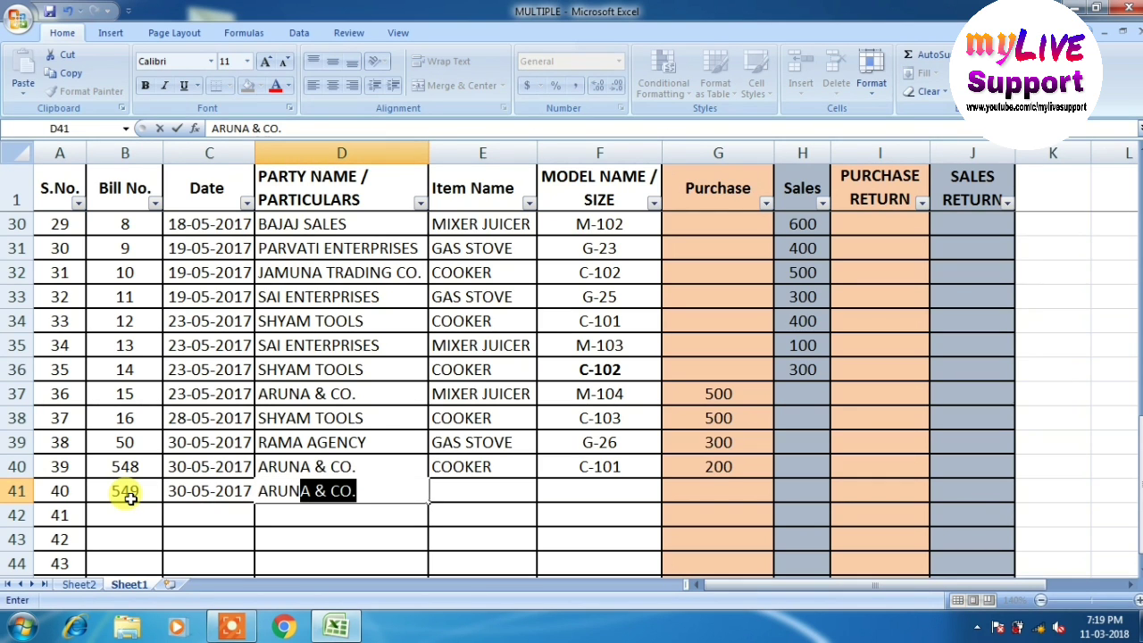
key(Tab)
Step: Complete the row 41 entry with item COOKER, model C-101 and a purchase quantity of 10000
text(COOKER)
key(Tab)
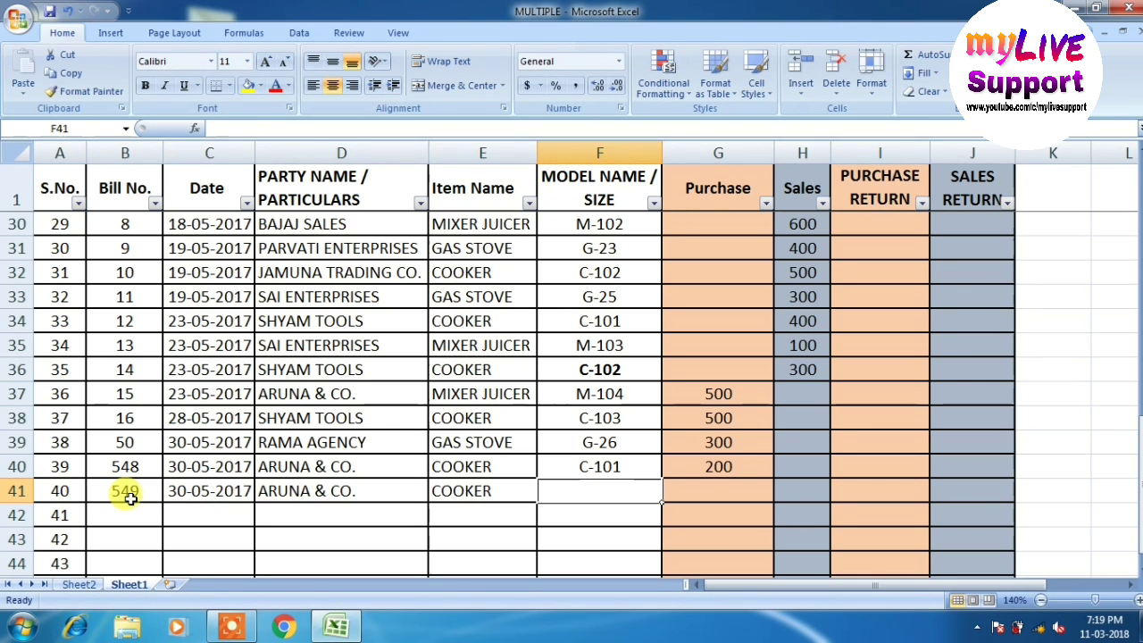
text(C-101)
key(Tab)
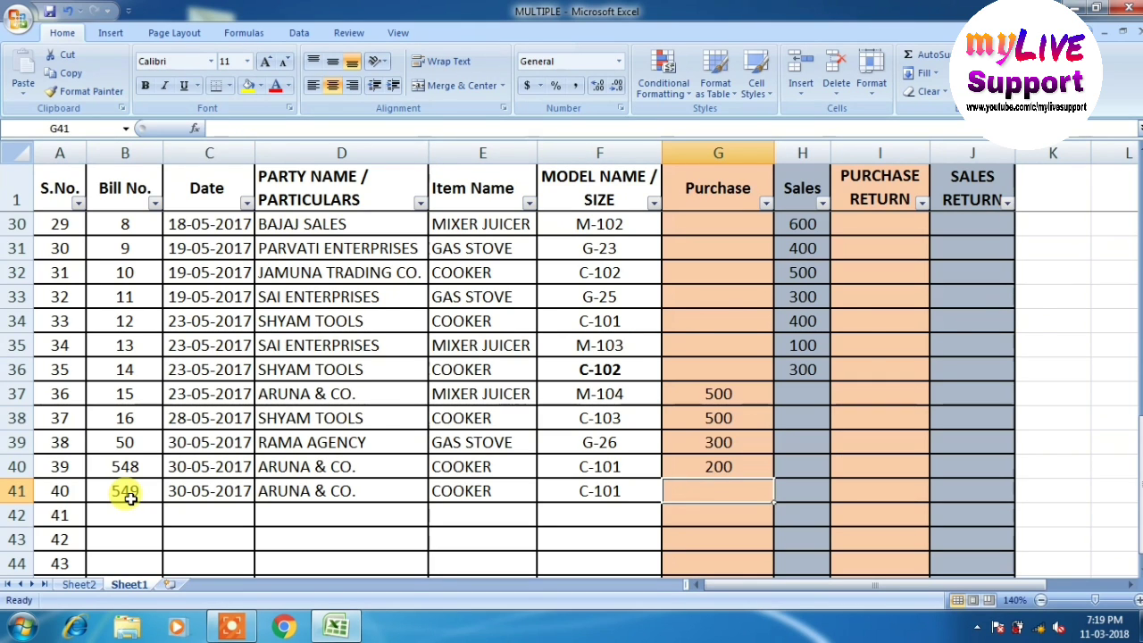
text(1000)
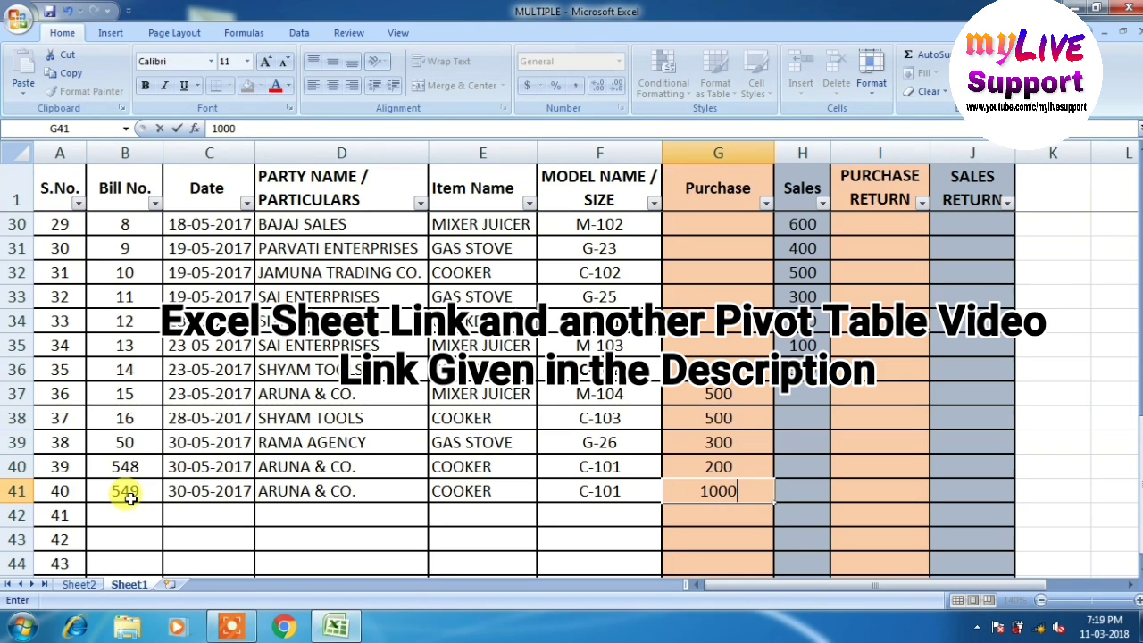
text(0)
key(Return)
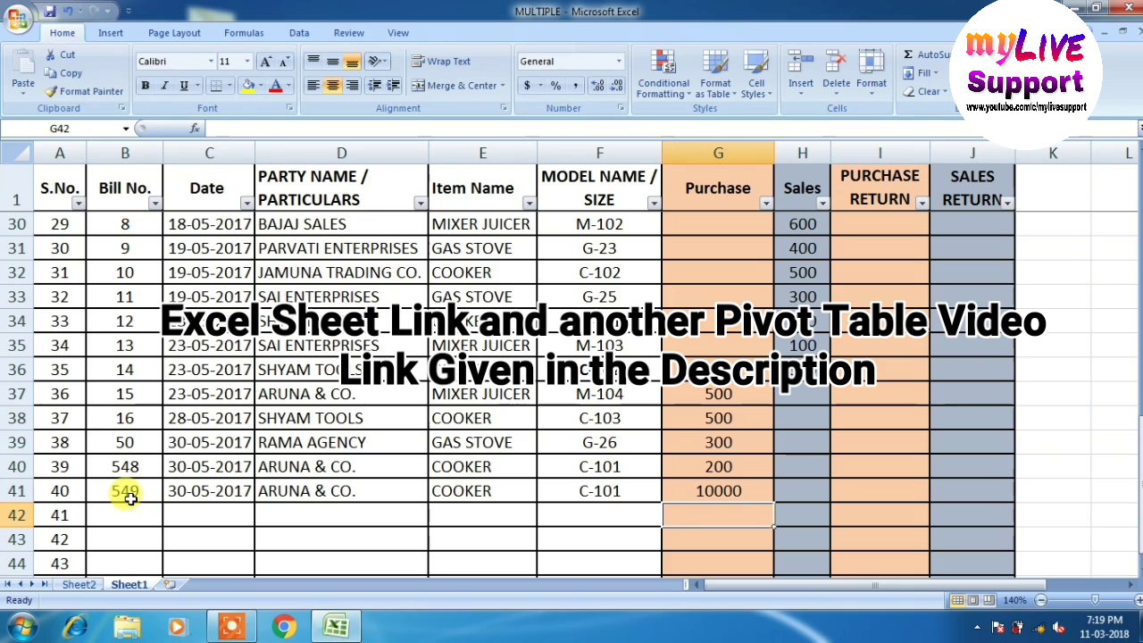
Step: In row 42, enter bill number 17, date 31-05-2017 and party SHYAM TOOLS
key(Left)
key(Left)
key(Left)
key(Left)
key(Left)
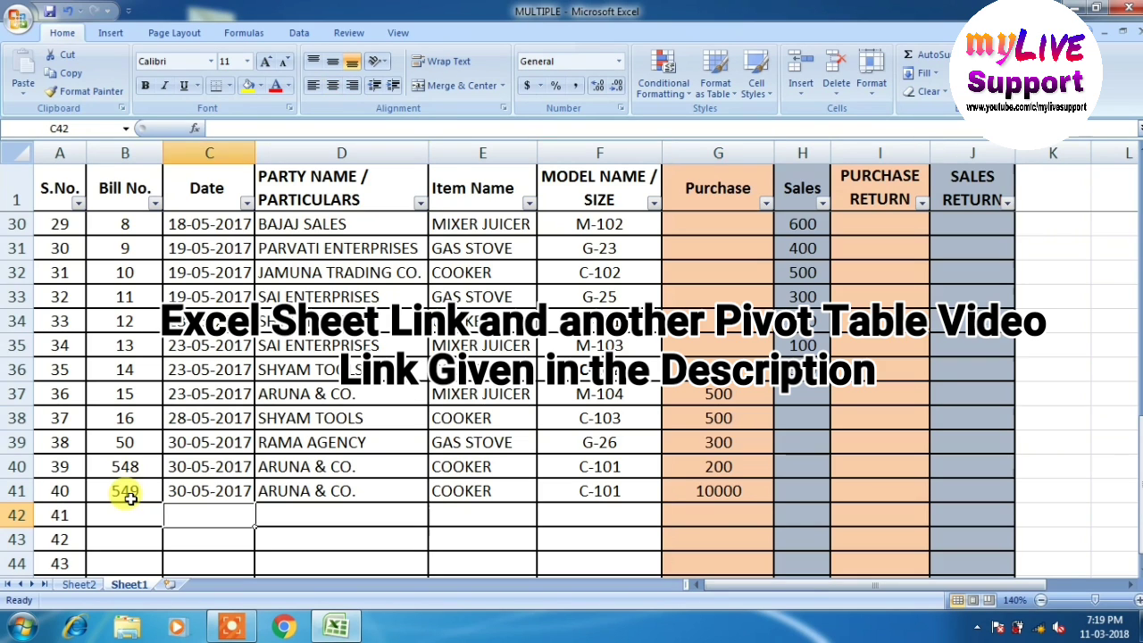
text(17)
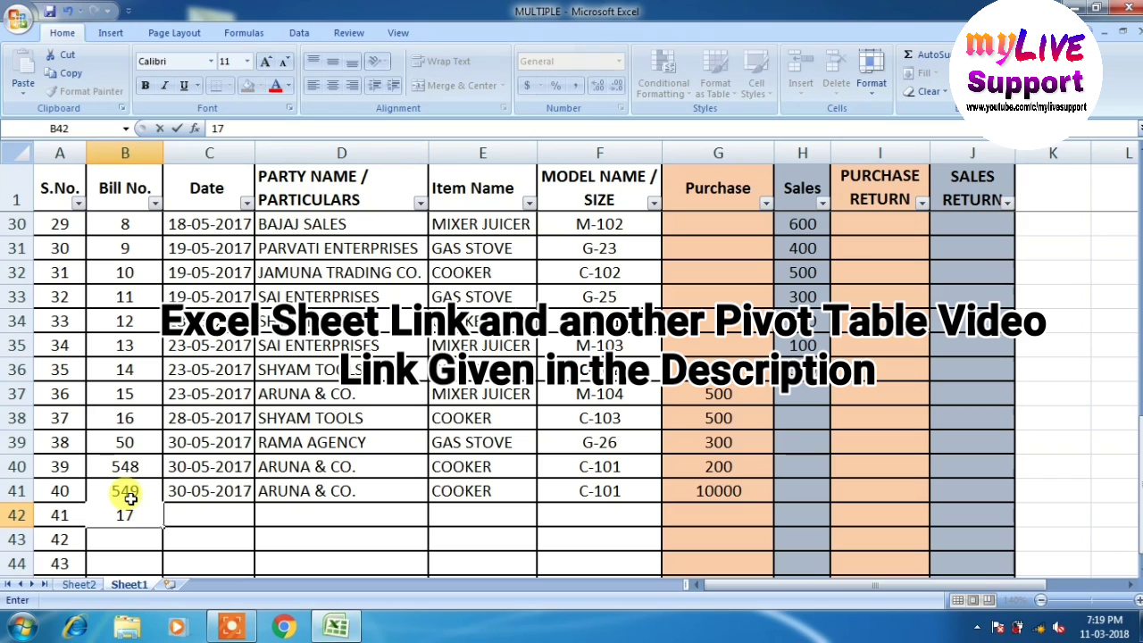
key(Tab)
text(31-05-201)
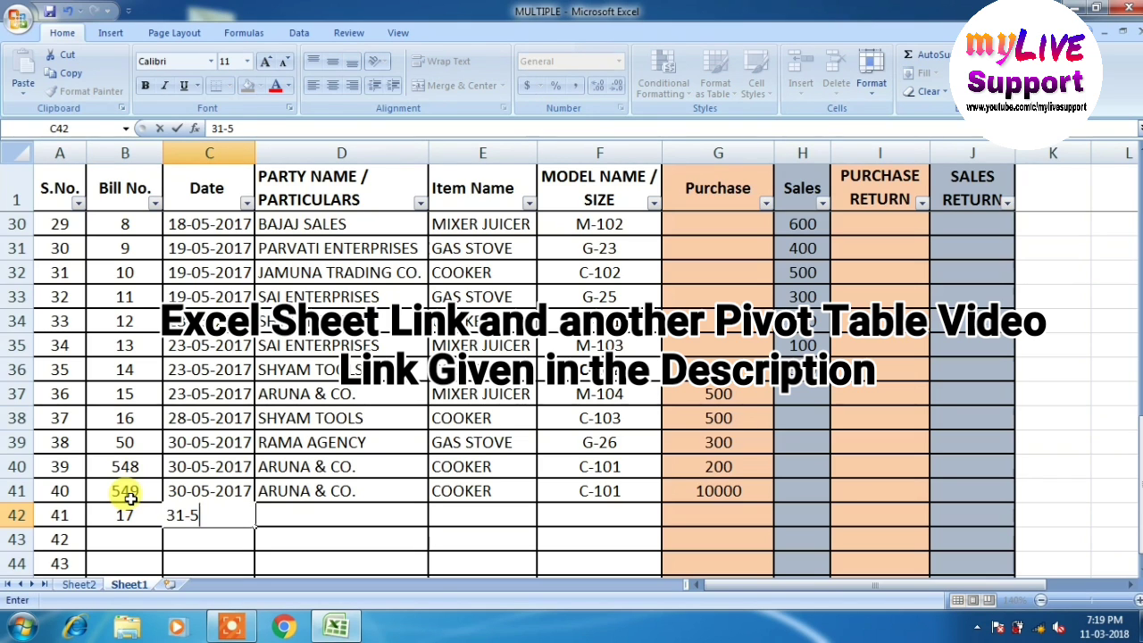
text(7)
key(Tab)
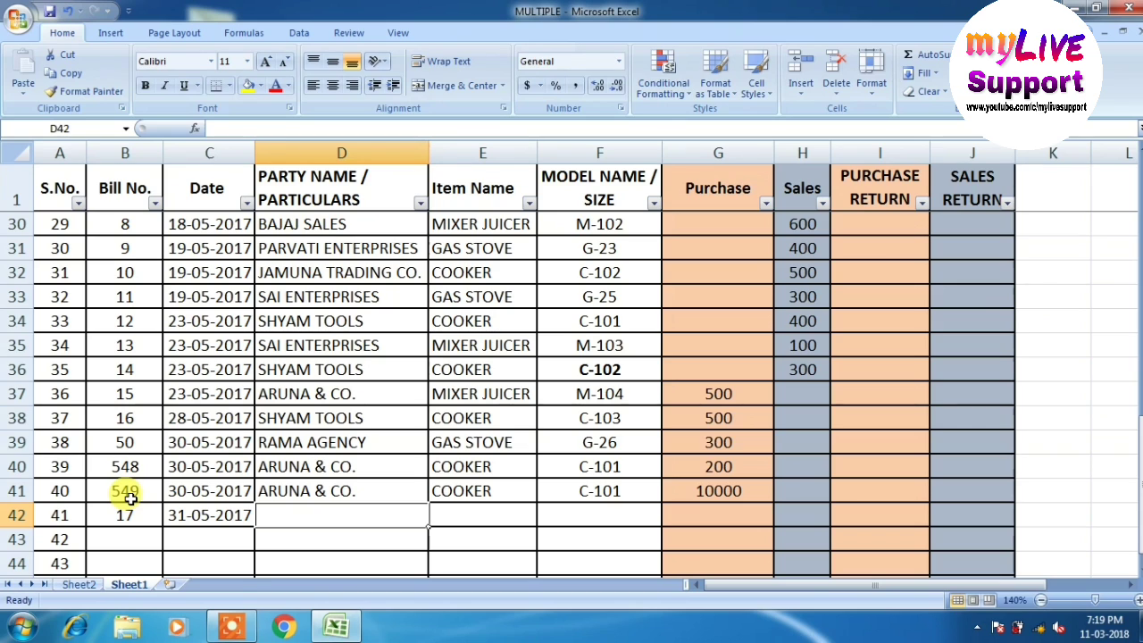
text(SHYAM TOOLS)
key(Tab)
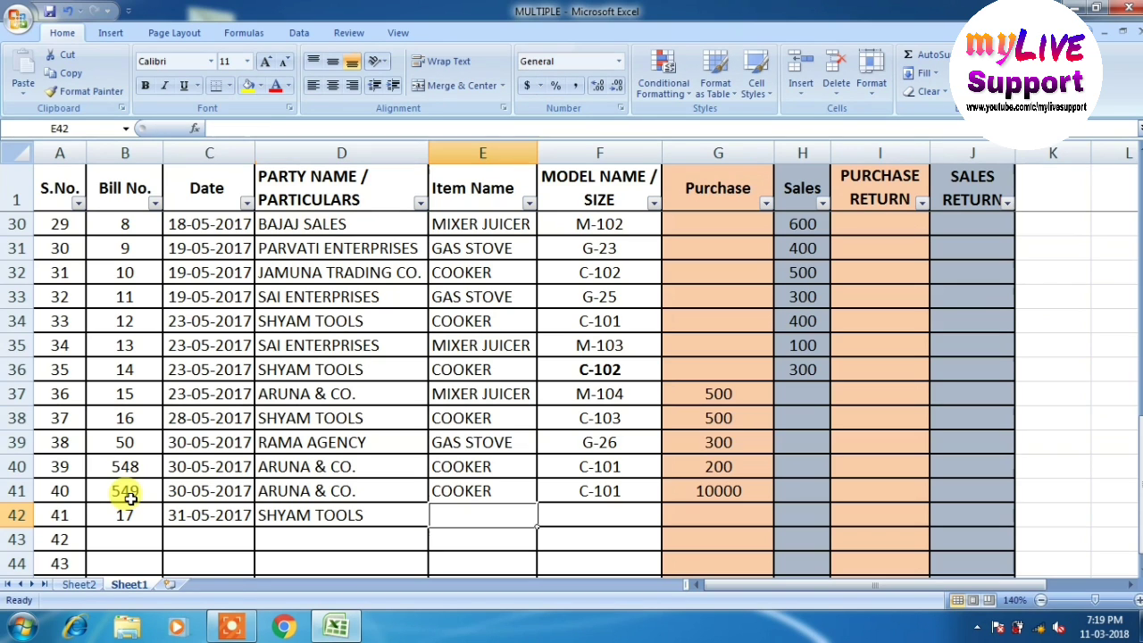
Step: Complete the row 42 entry with item COOKER, model C-103 and a sales quantity of 600
text(C)
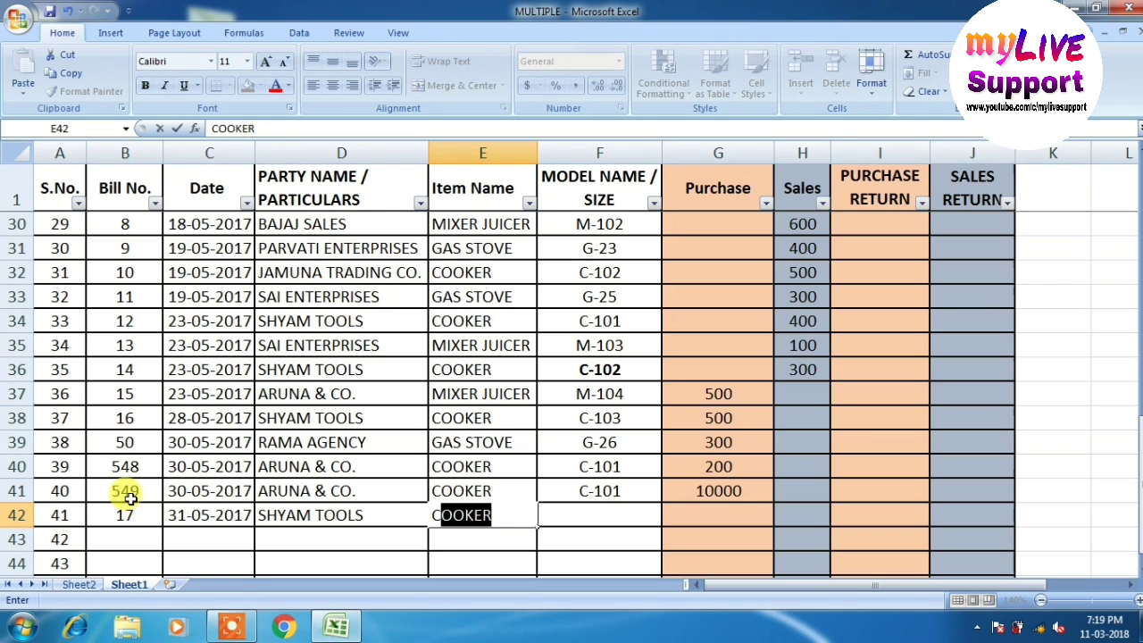
key(Tab)
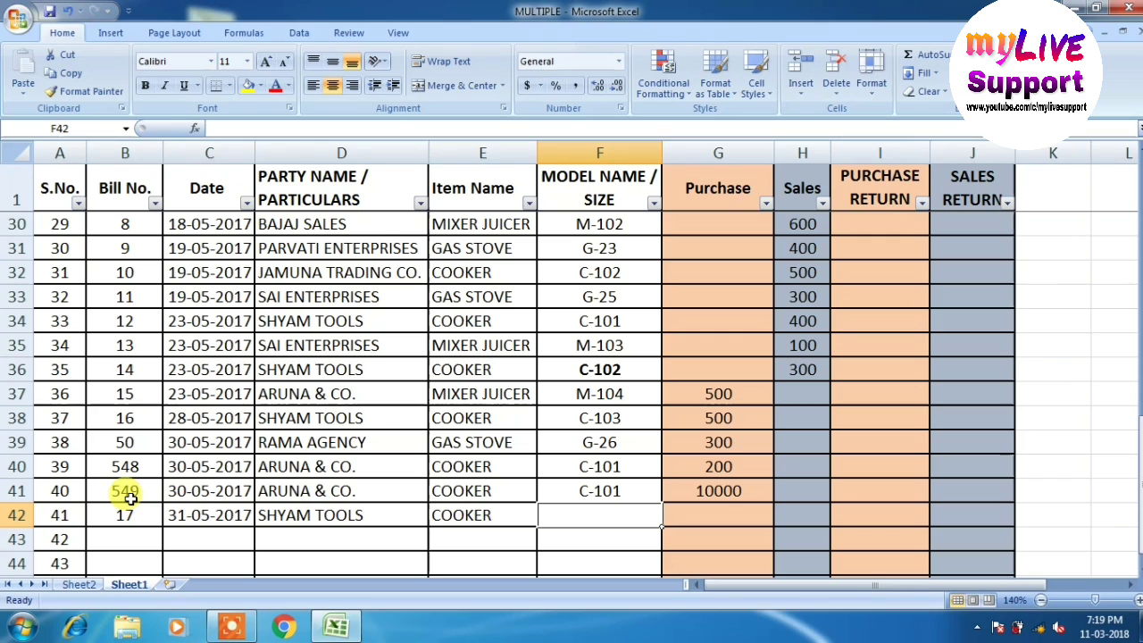
text(C-1)
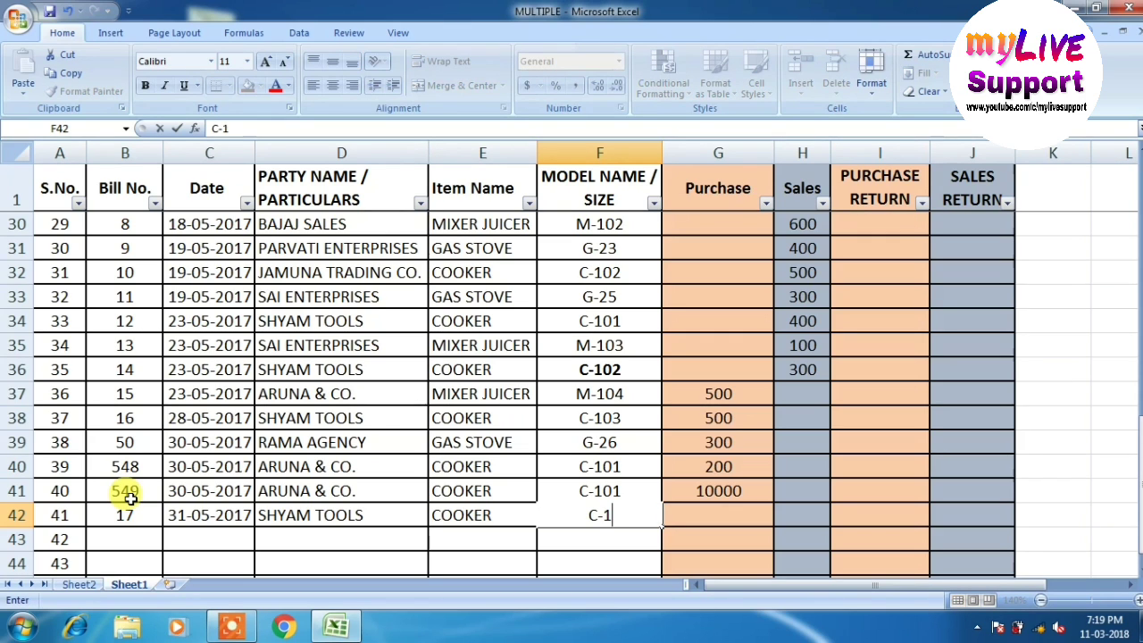
text(03)
key(Tab)
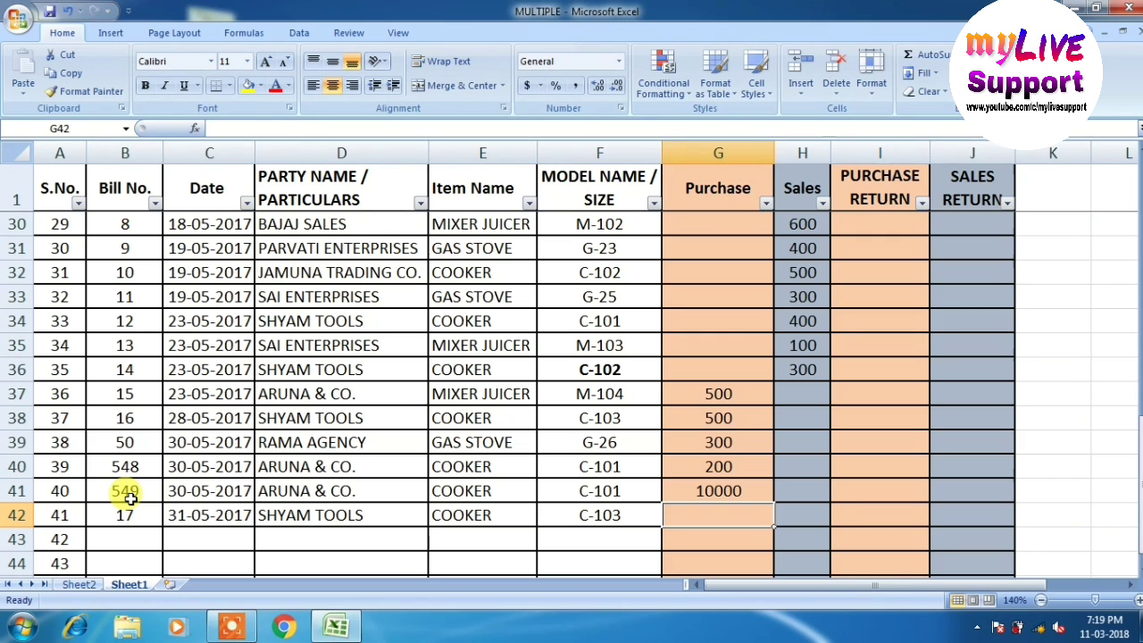
key(Tab)
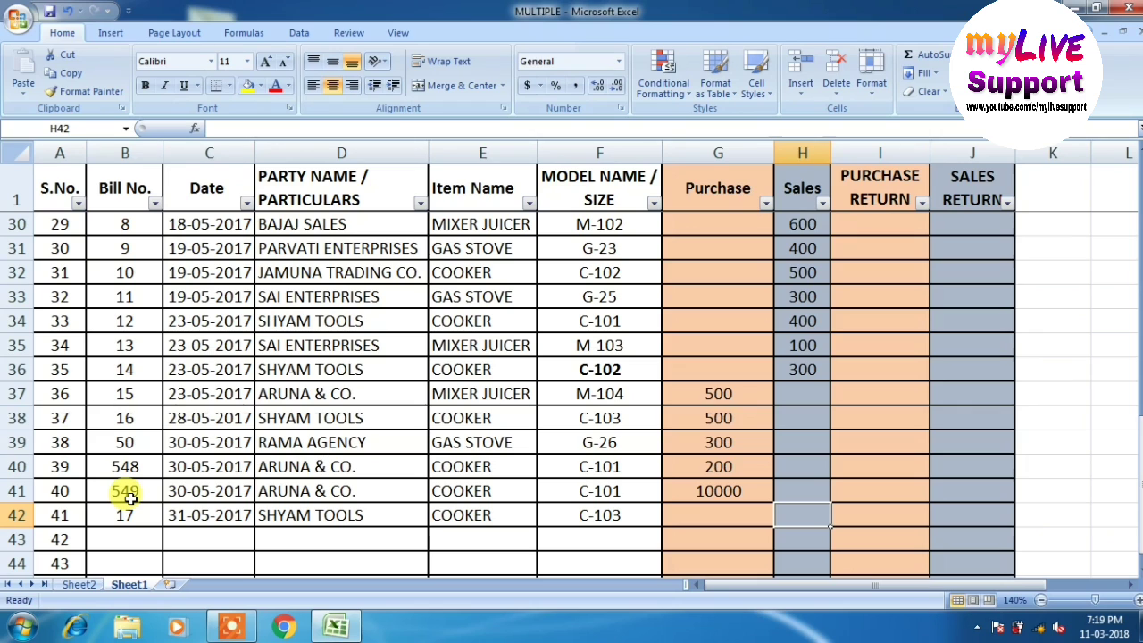
text(600)
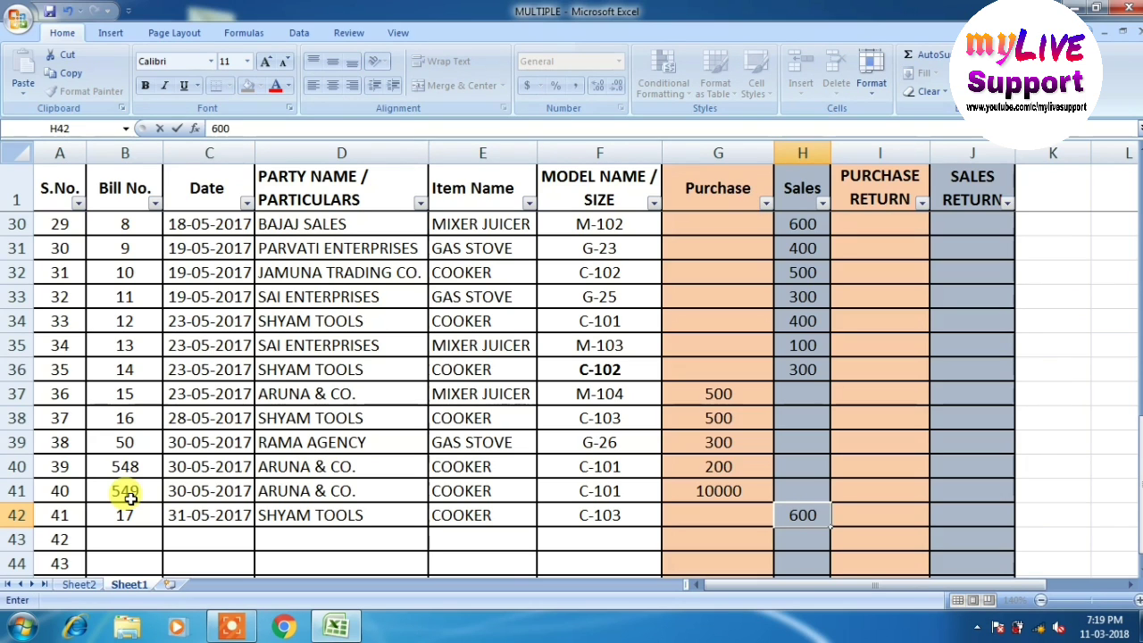
key(Return)
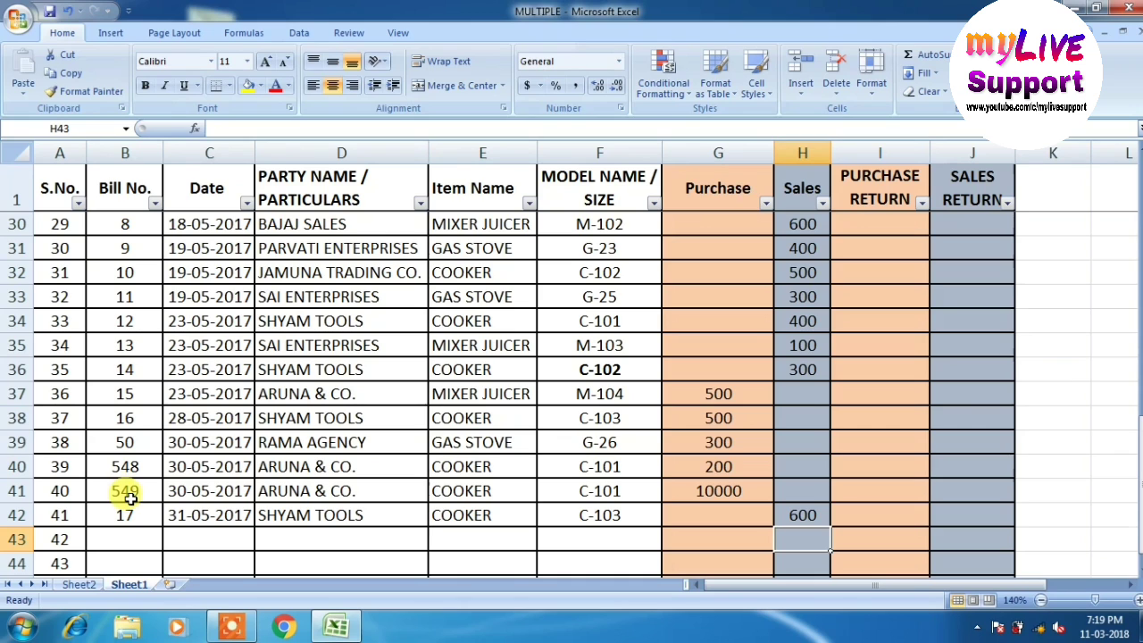
Step: Go to Sheet2 and run Refresh All to bring the new Sheet1 transactions into the PivotTable
click(80, 586)
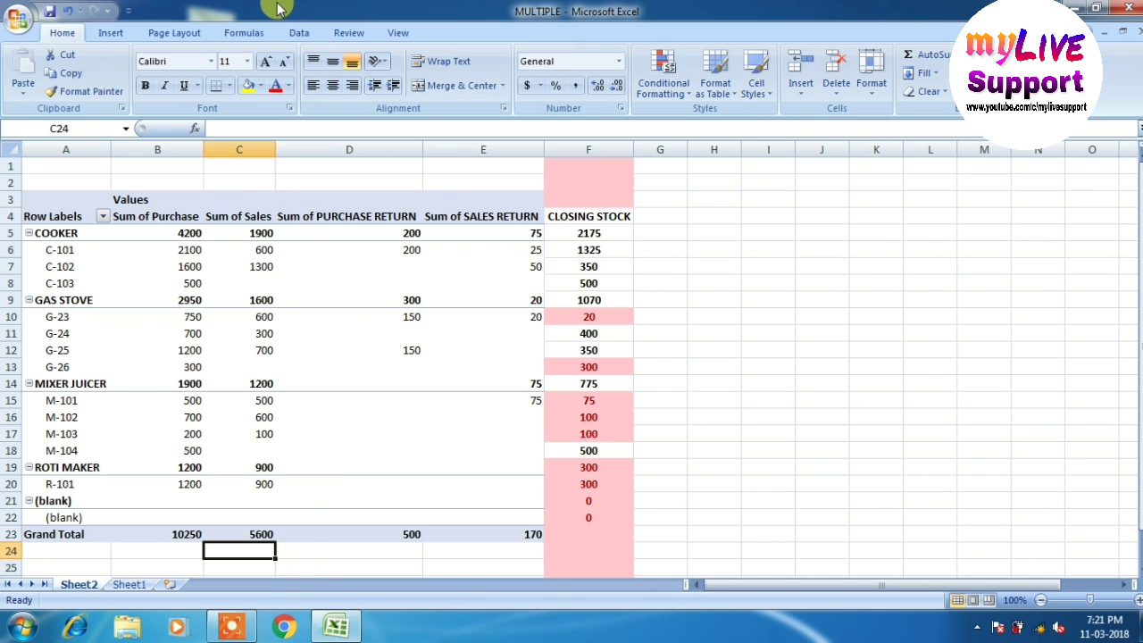
click(295, 33)
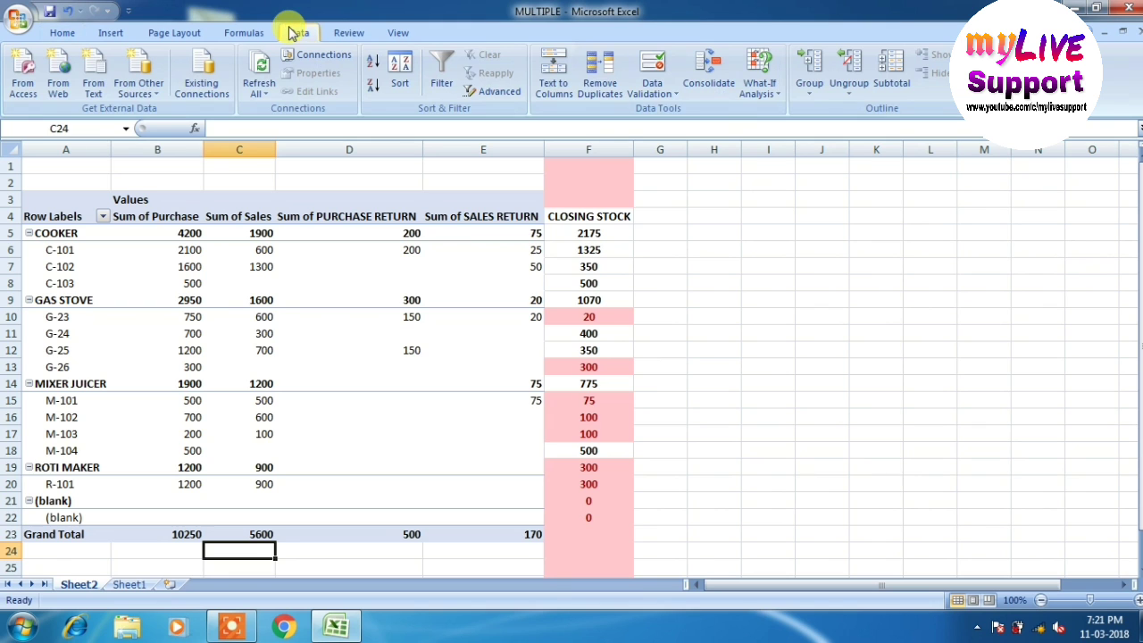
click(256, 96)
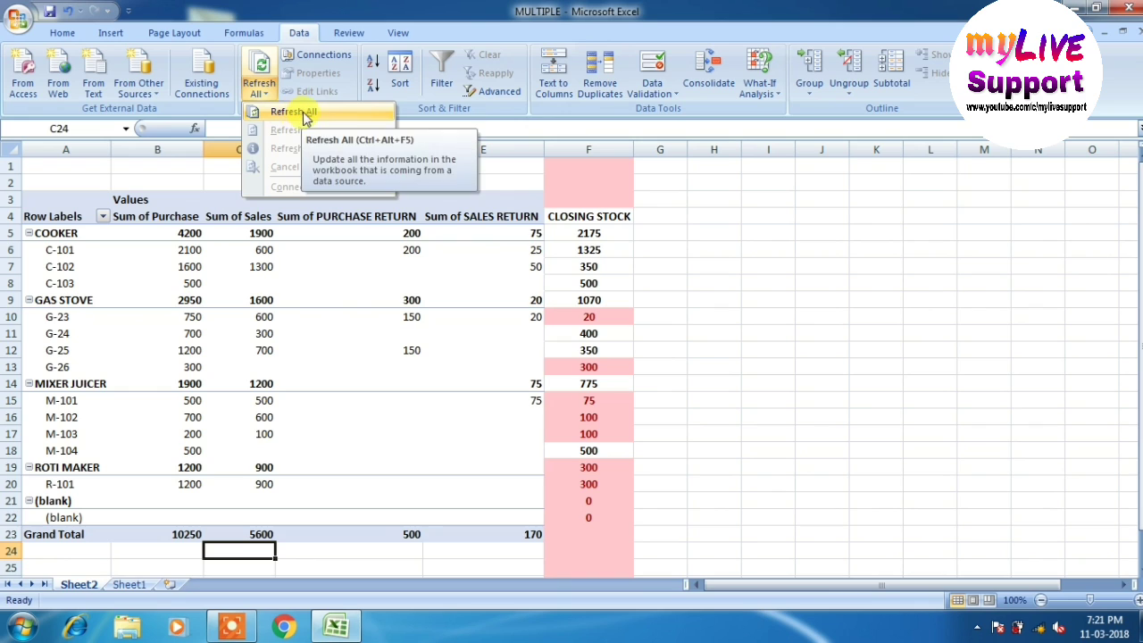
click(327, 119)
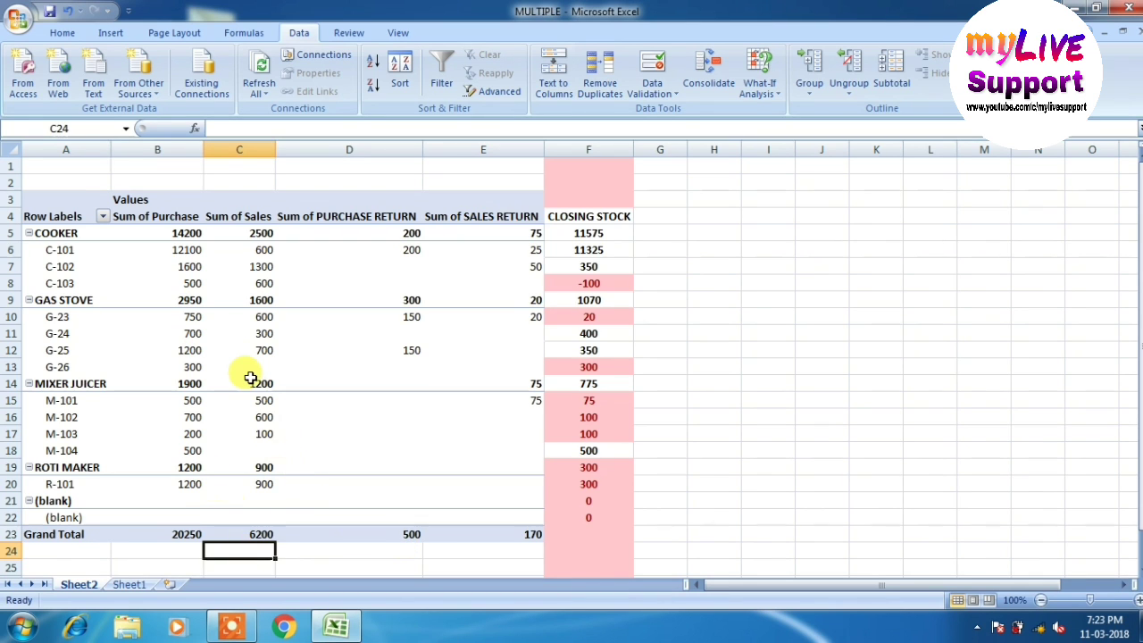
Step: Refresh only the PivotTable itself, starting from the GAS STOVE purchase total in B9
click(181, 295)
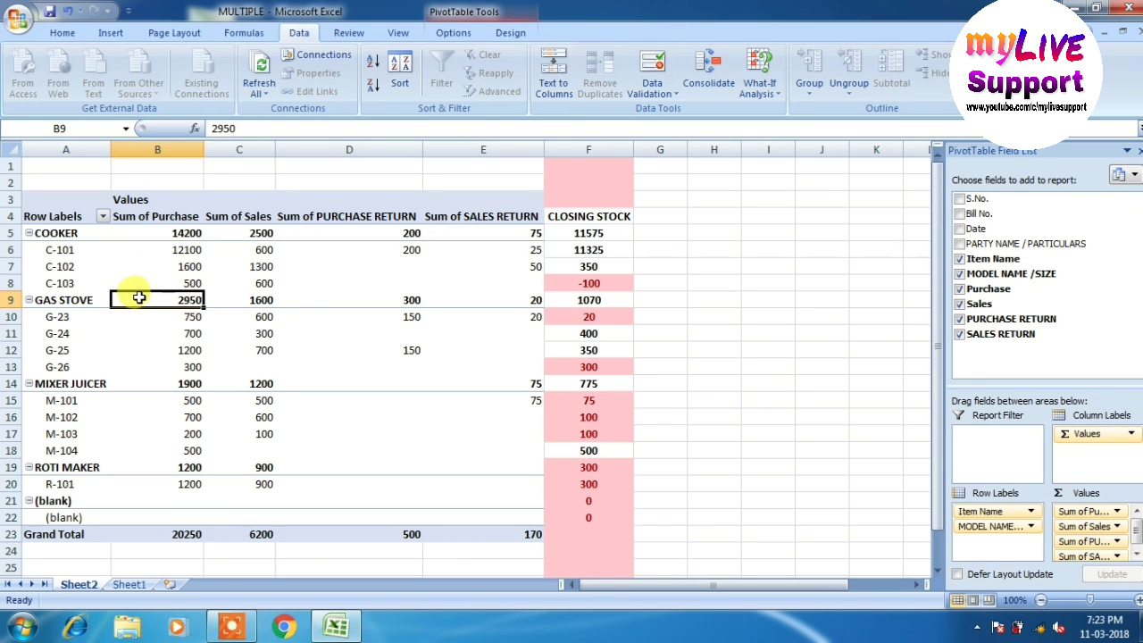
right_click(140, 300)
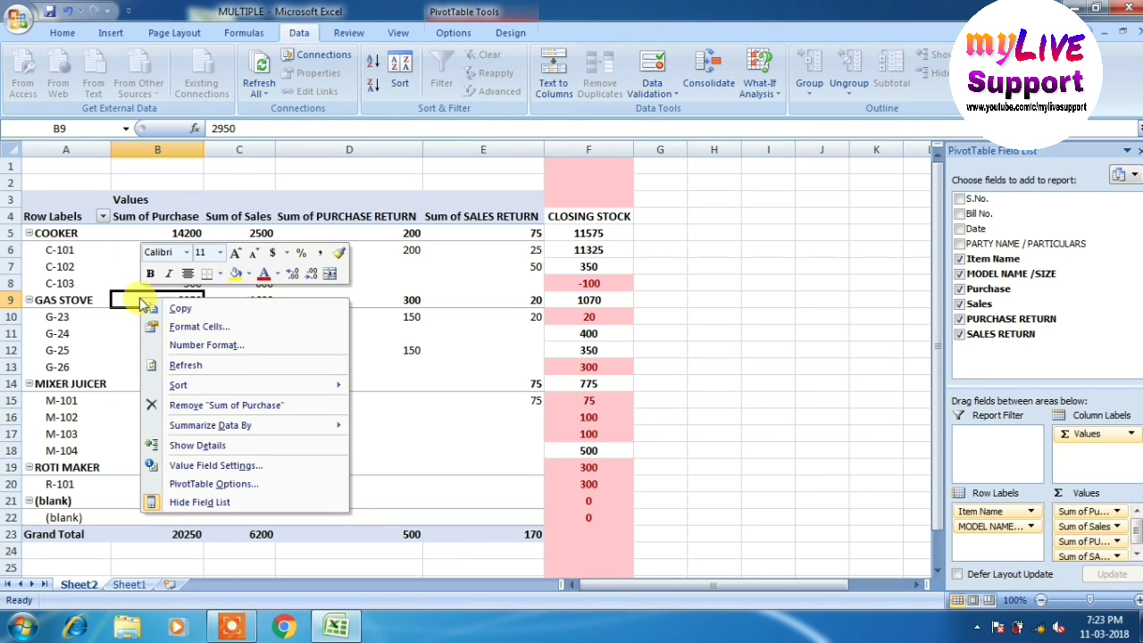
click(217, 371)
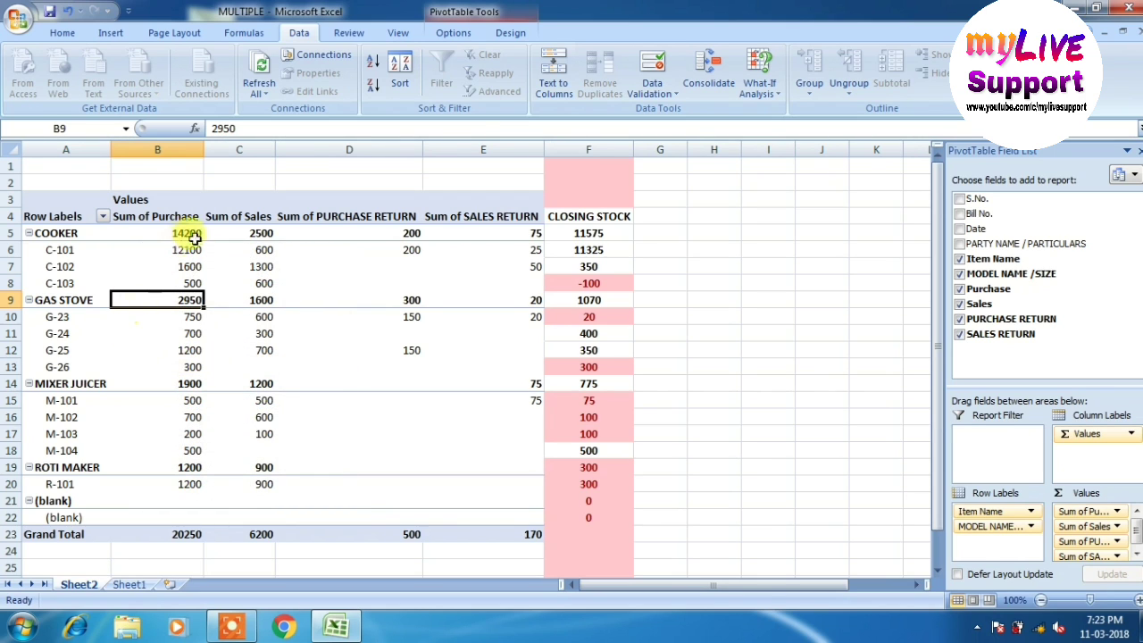
right_click(162, 215)
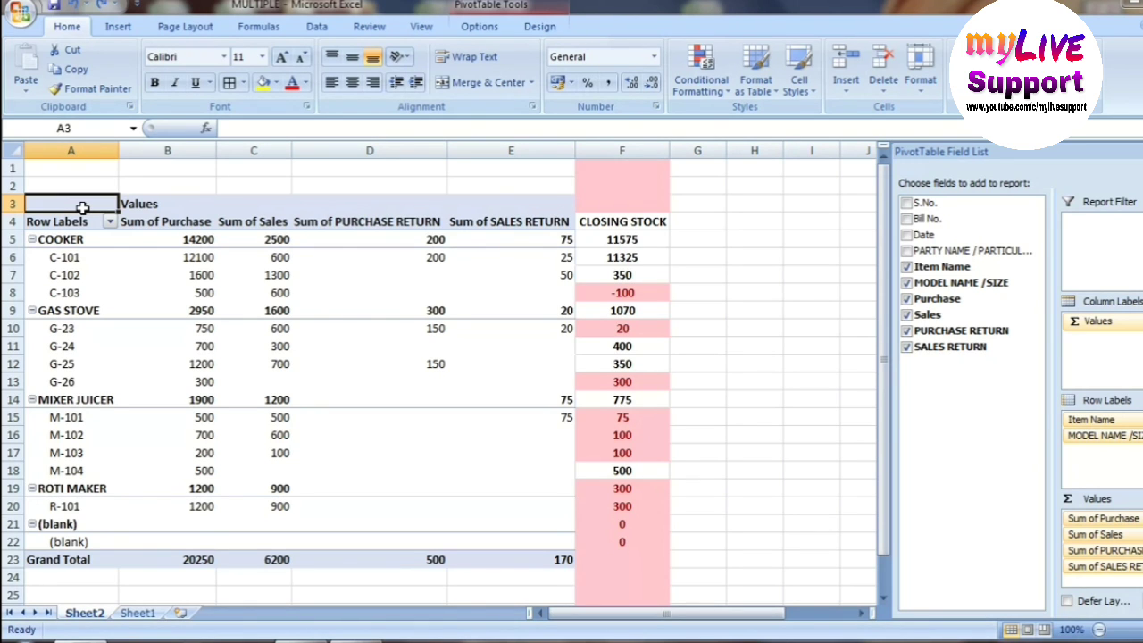
Step: Apply All Borders to the stock summary range A3:G24 on Sheet2
key(shift+Right)
key(shift+Right)
key(shift+Right)
key(shift+Right)
key(shift+Right)
key(shift+Right)
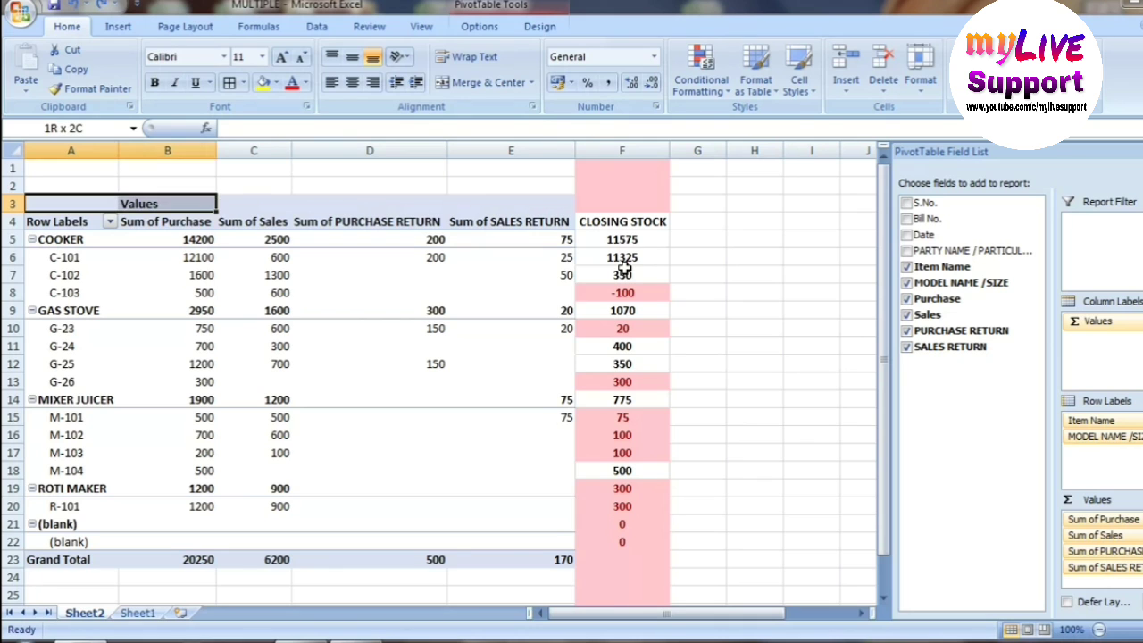
key(shift+Down)
key(shift+Down)
key(shift+Down)
key(shift+Down)
key(shift+Down)
key(shift+Down)
key(shift+Down)
key(shift+Down)
key(shift+Down)
key(shift+Down)
key(shift+Down)
key(shift+Down)
key(shift+Down)
key(shift+Down)
key(shift+Down)
key(shift+Down)
key(shift+Down)
key(shift+Down)
key(shift+Down)
key(shift+Down)
key(shift+Down)
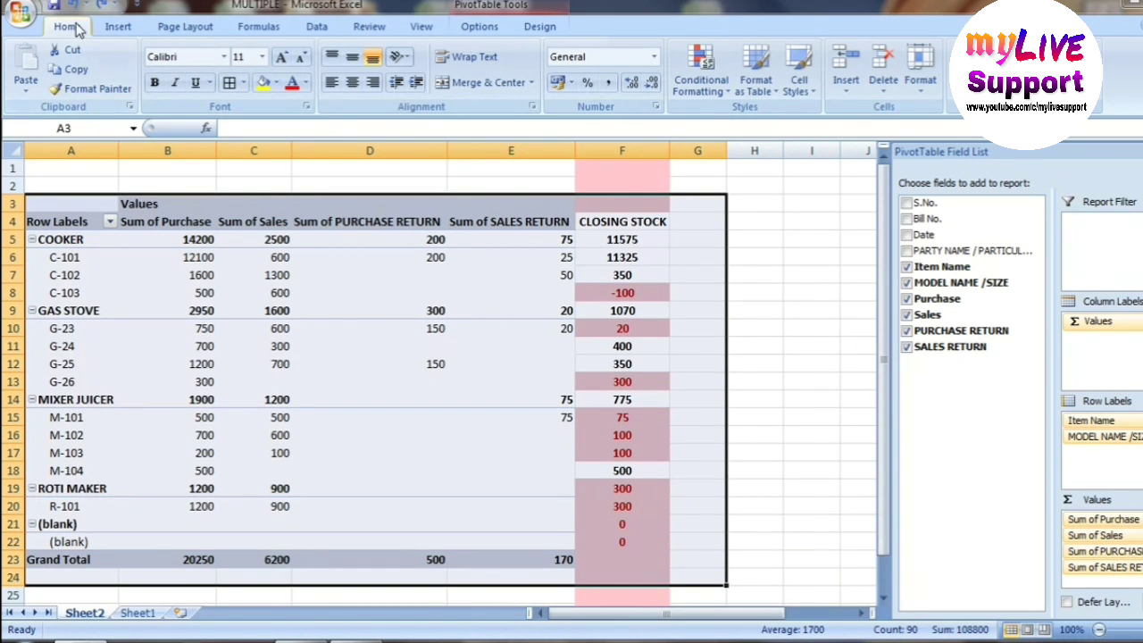
click(243, 83)
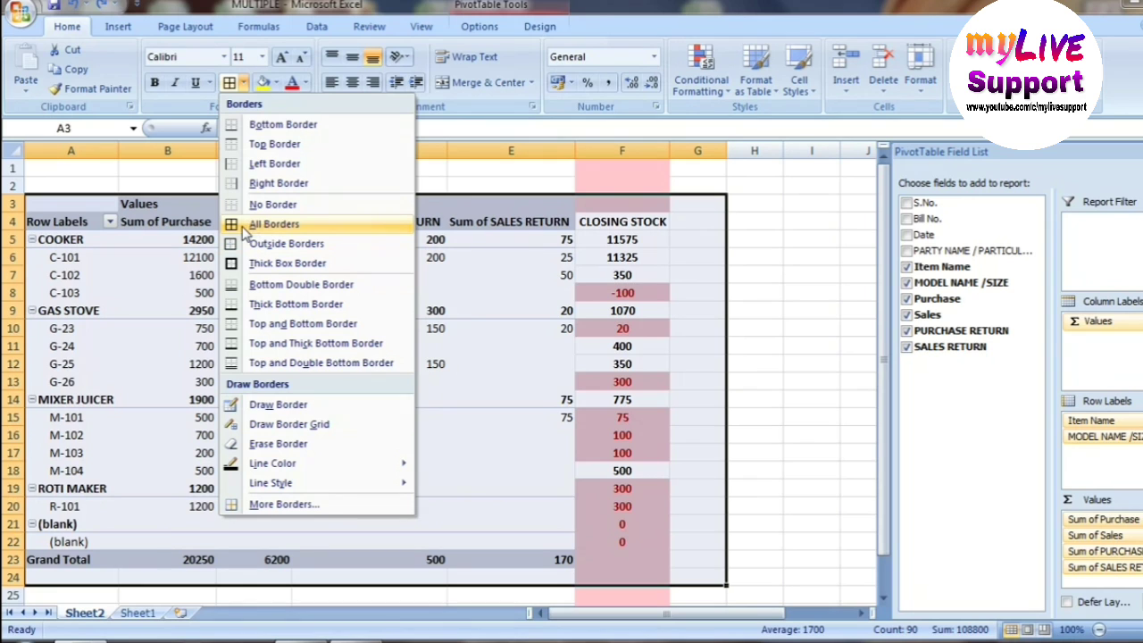
click(336, 231)
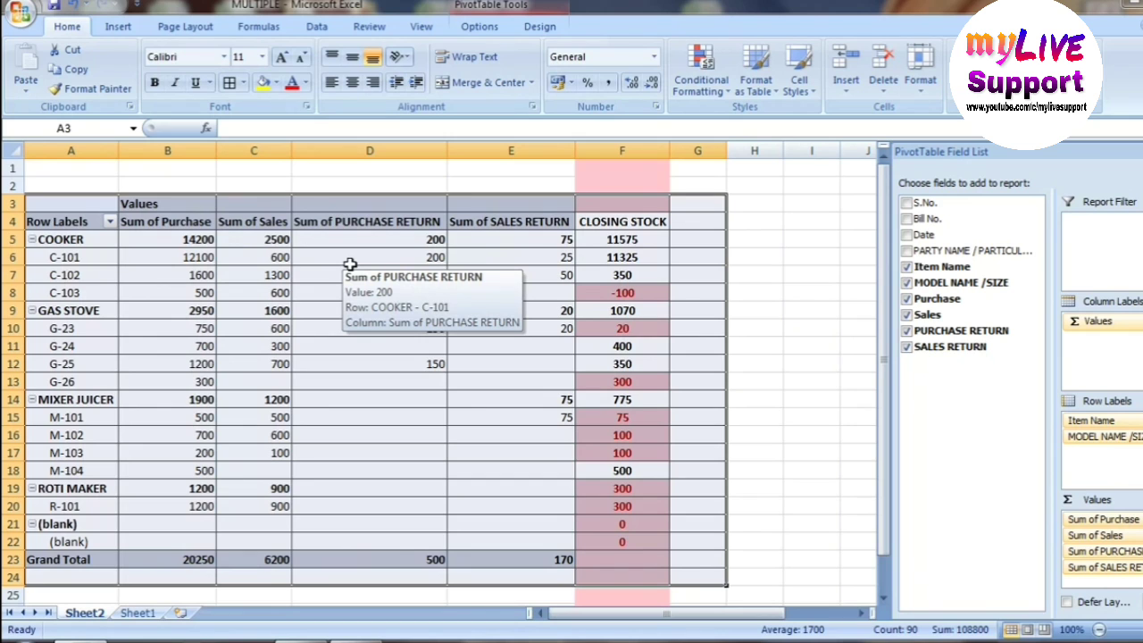
key(Down)
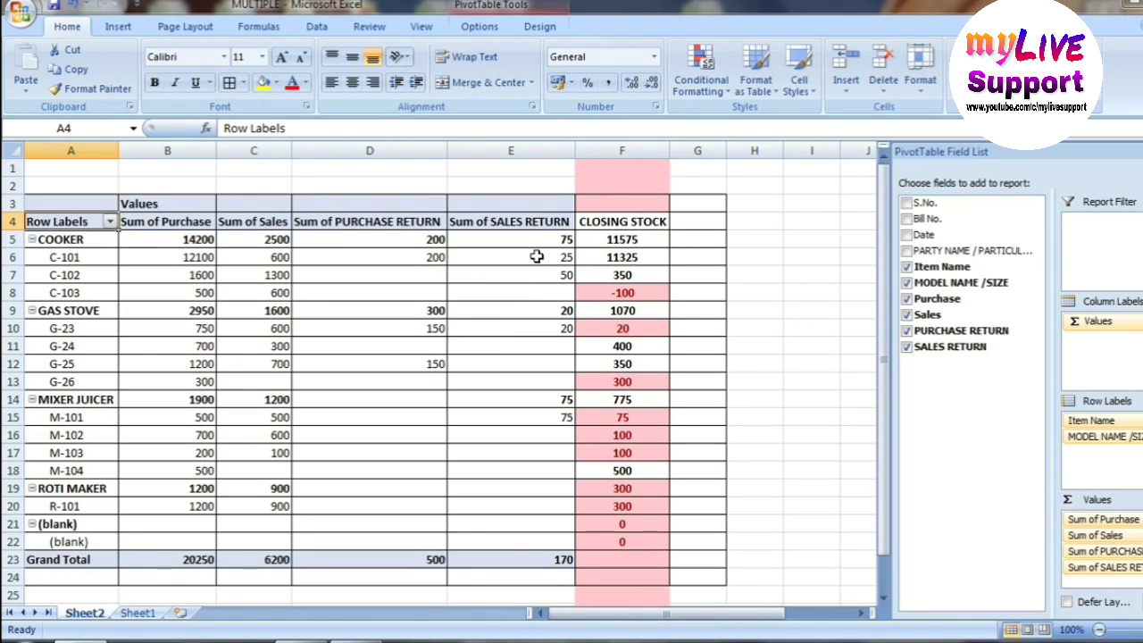
Step: Check the COOKER closing stock in F5 against the sum of its model cells F6:F8
click(612, 242)
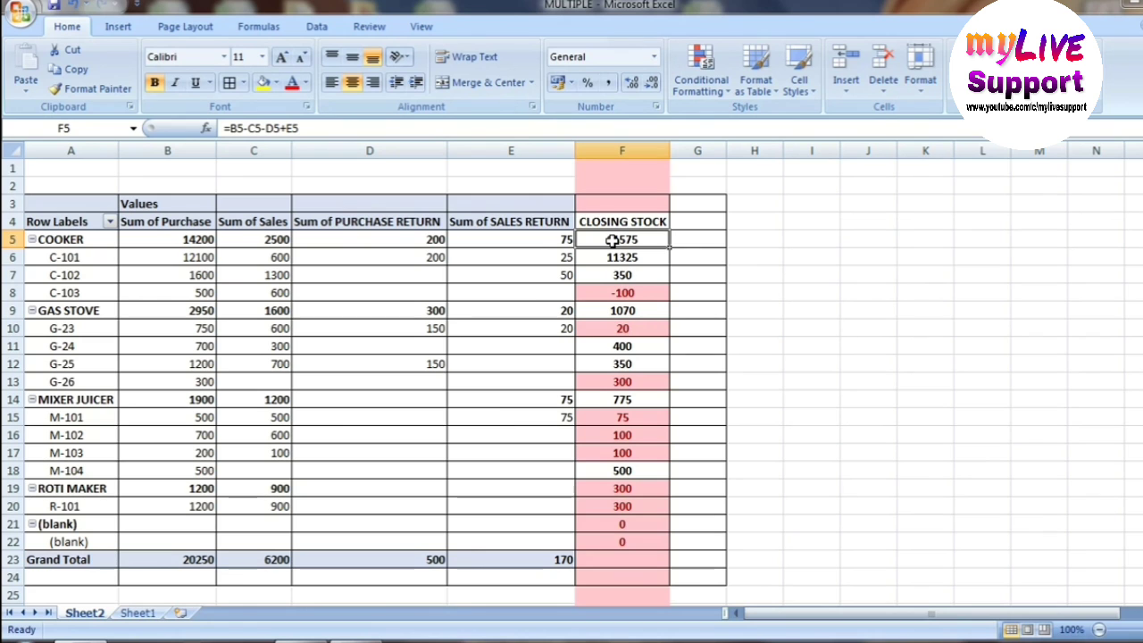
key(Down)
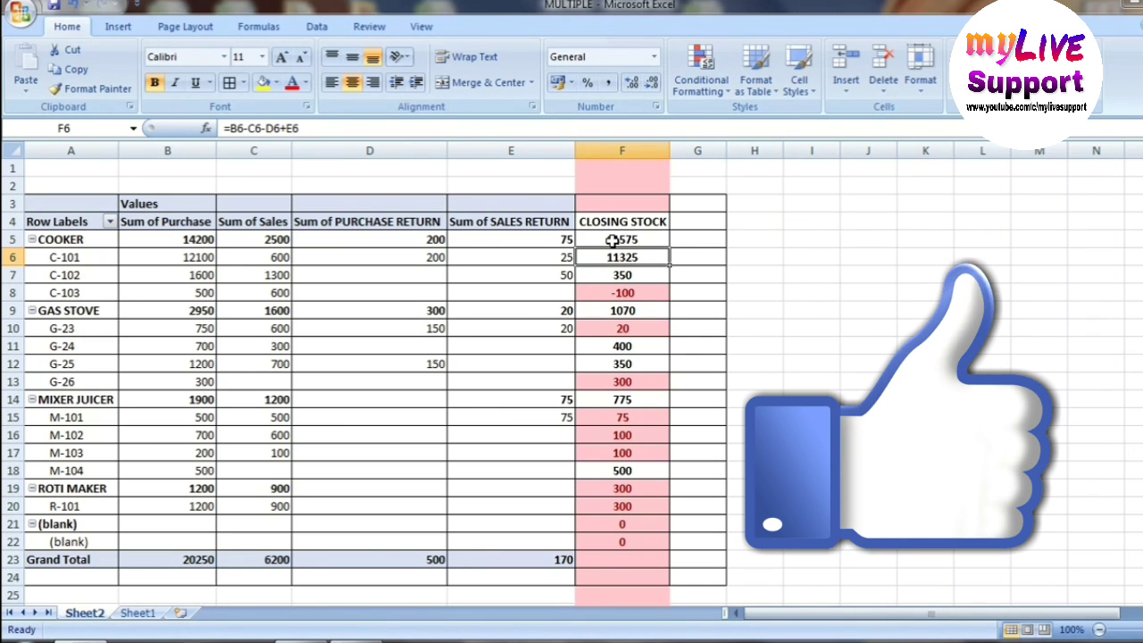
key(shift+Down)
key(shift+Down)
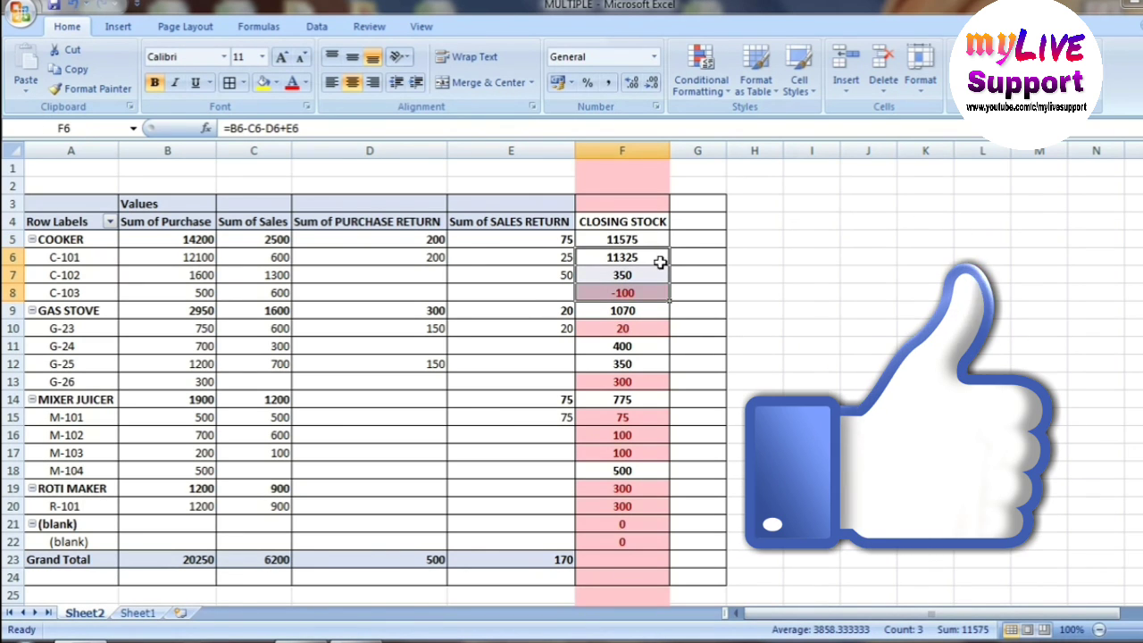